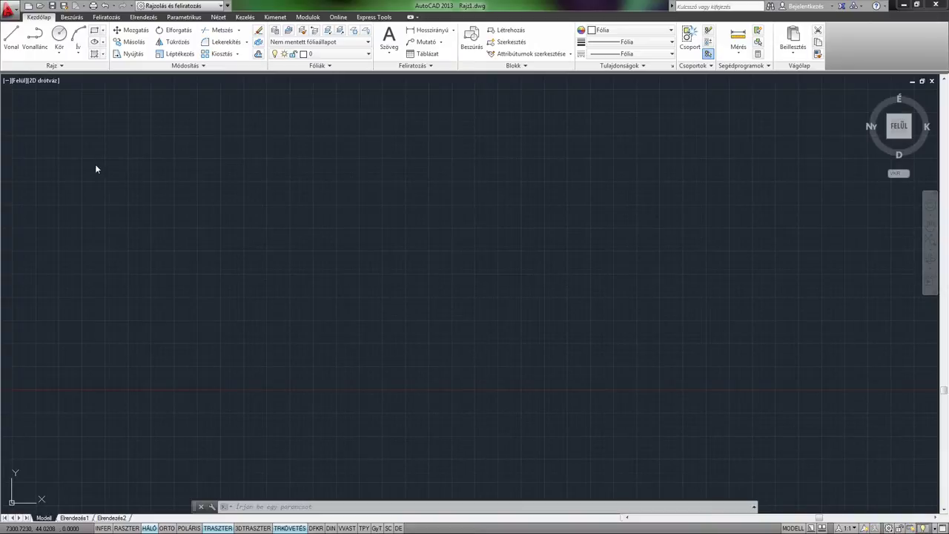
Draw a white zigzag line of three connected segments across the middle of the drawing.
click(12, 47)
click(214, 232)
click(309, 381)
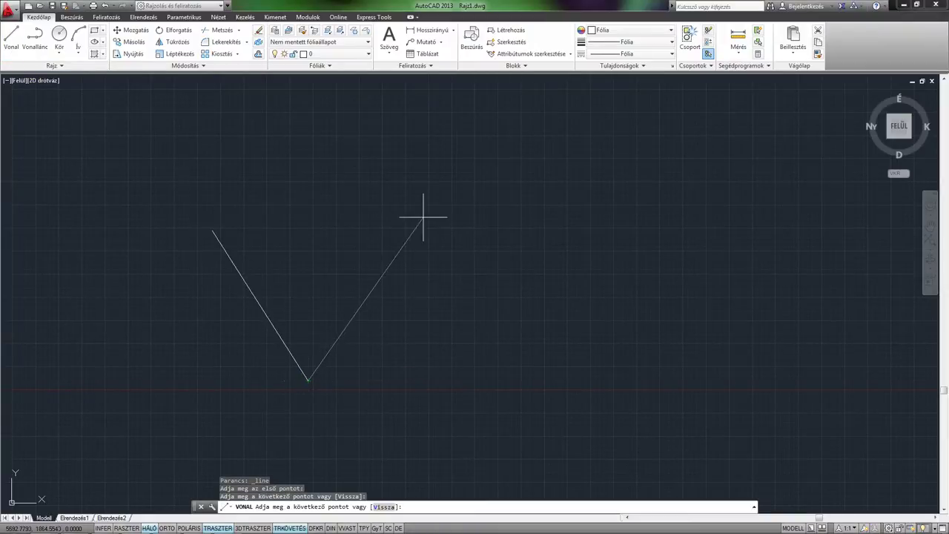
click(453, 192)
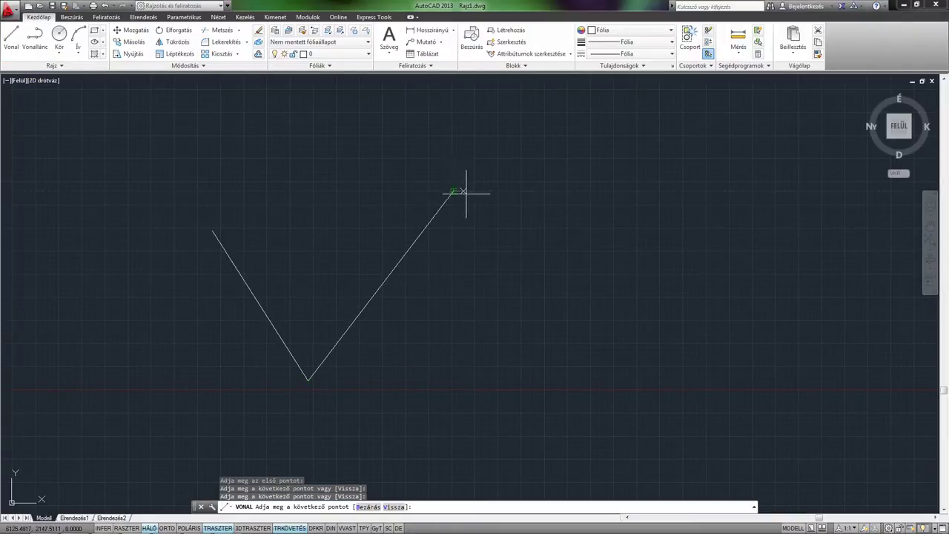
click(670, 262)
key(Return)
middle_drag(504, 267, 485, 259)
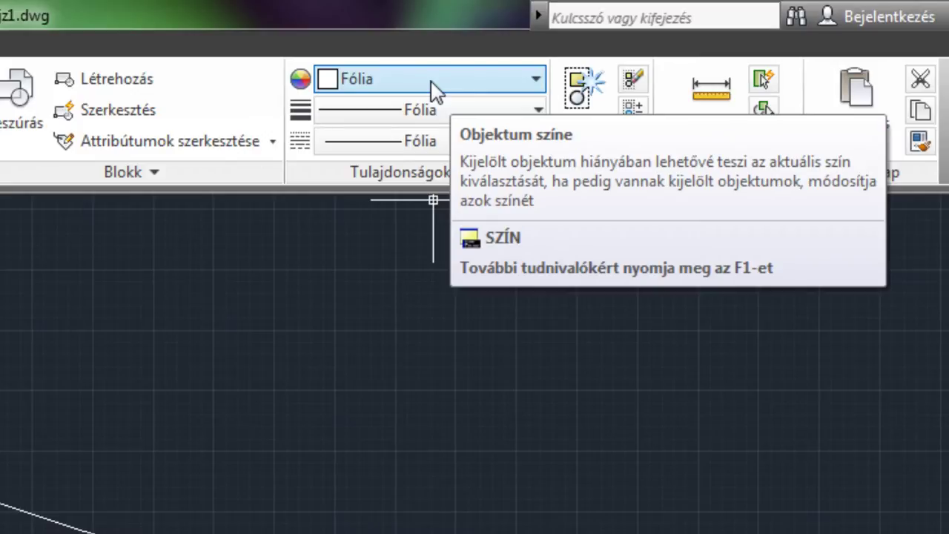
Switch the current colour to Zöld and draw a three-segment line above the white zigzag.
click(434, 82)
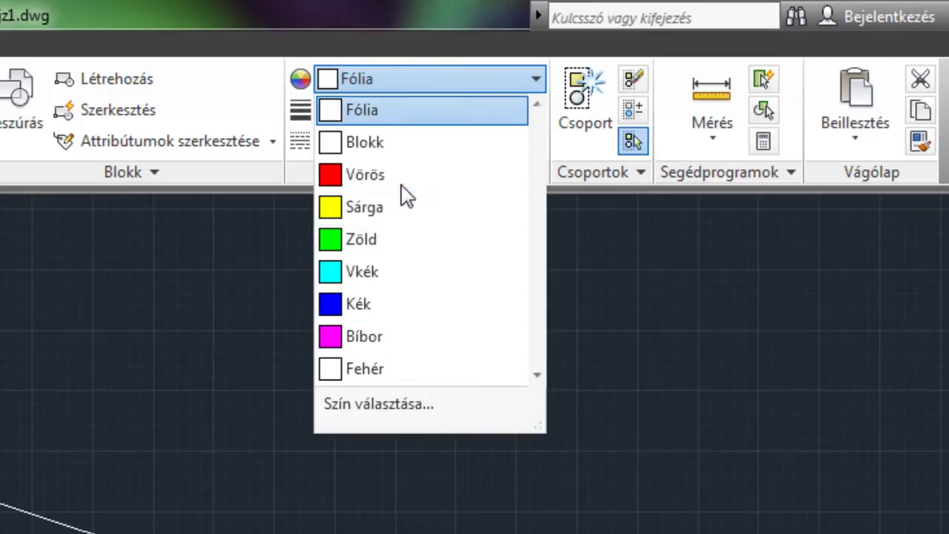
click(400, 241)
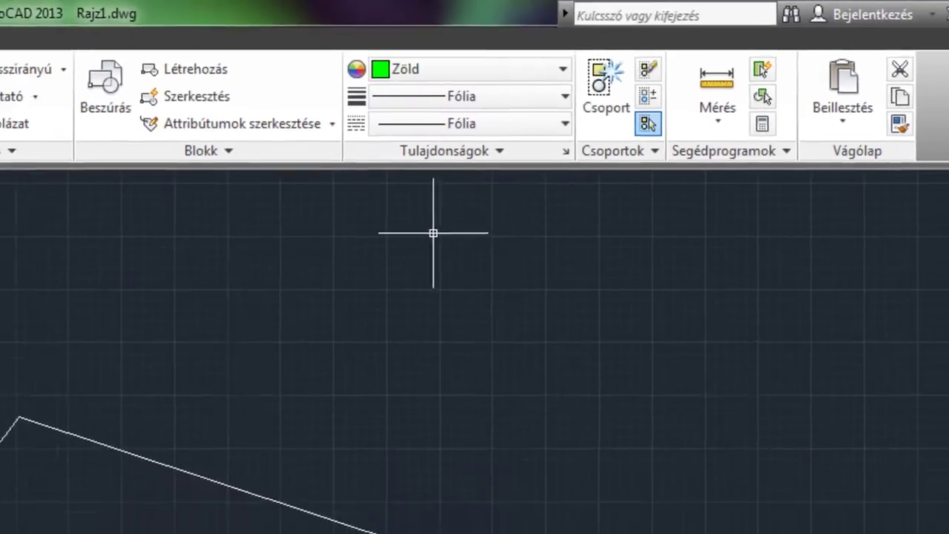
click(11, 38)
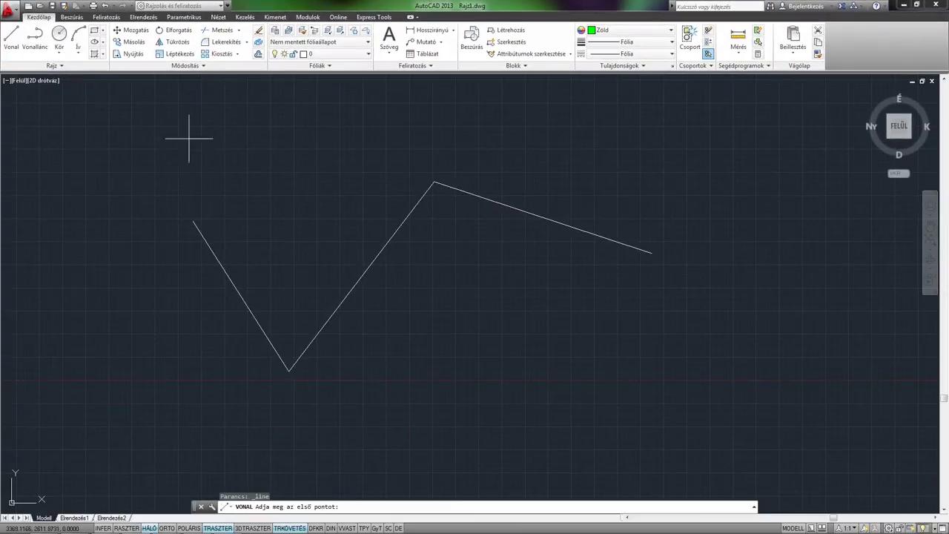
click(209, 172)
click(280, 284)
click(363, 166)
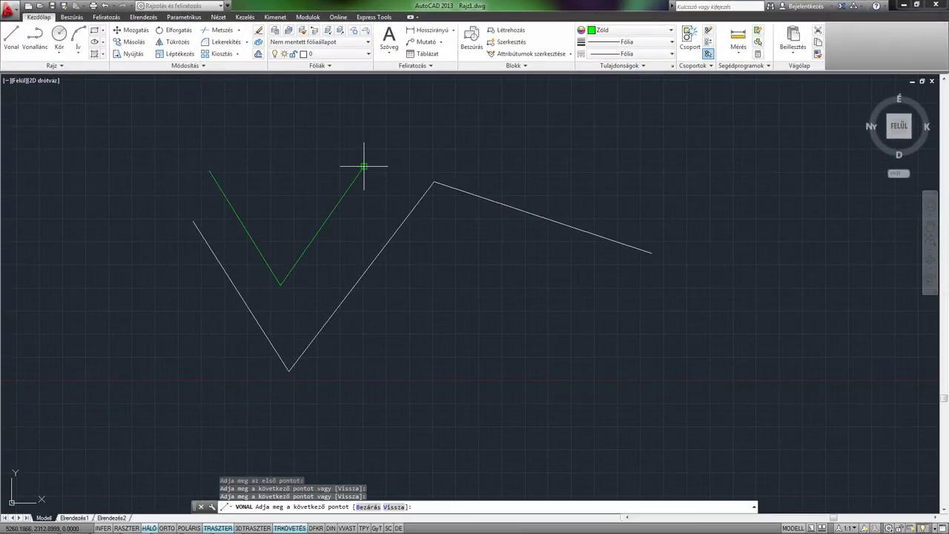
click(516, 152)
key(Return)
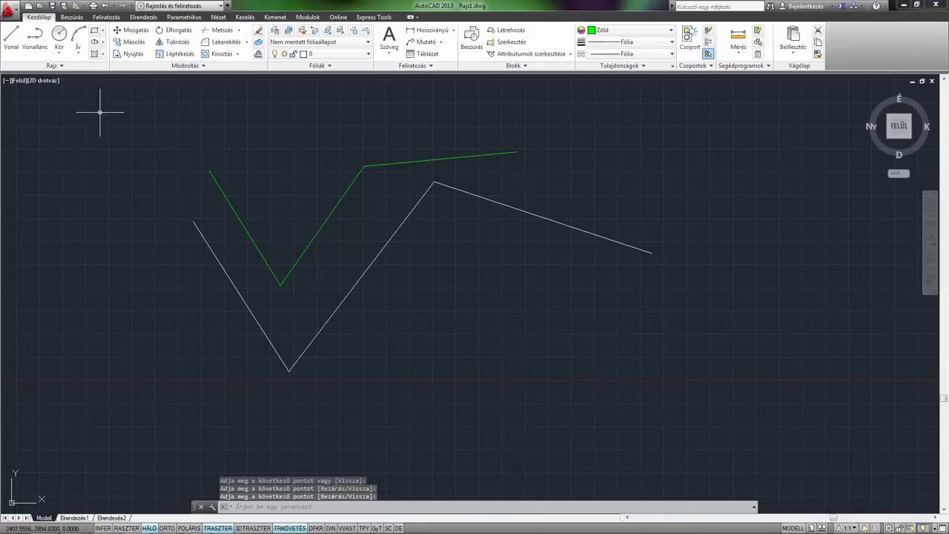
Draw a green circle centred below the white zigzag's peak.
click(59, 34)
click(471, 277)
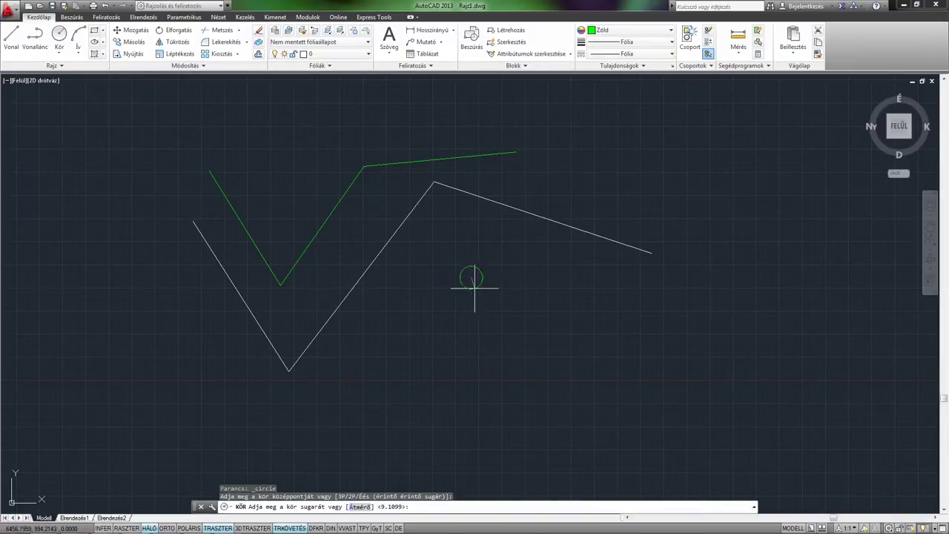
click(500, 317)
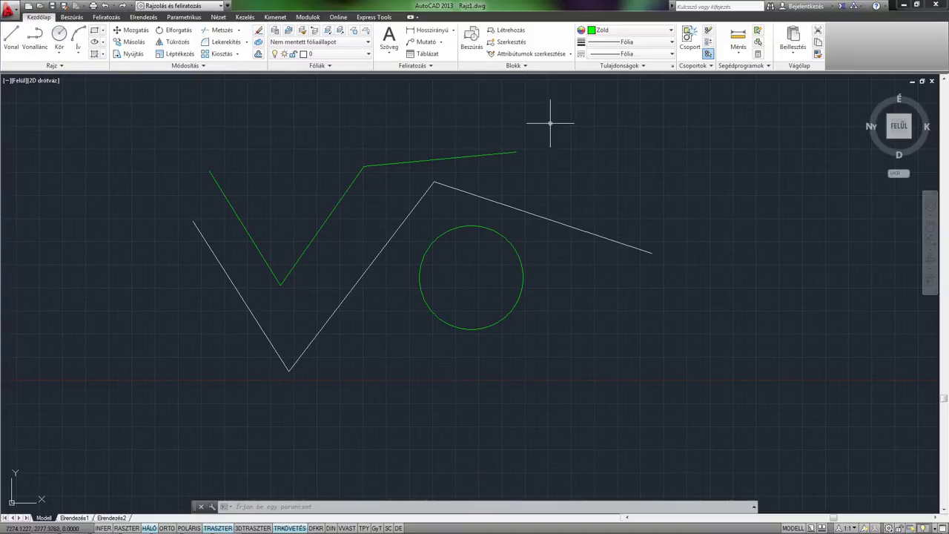
Set the colour to Sárga and draw a three-point arc curving beneath the green circle.
click(637, 30)
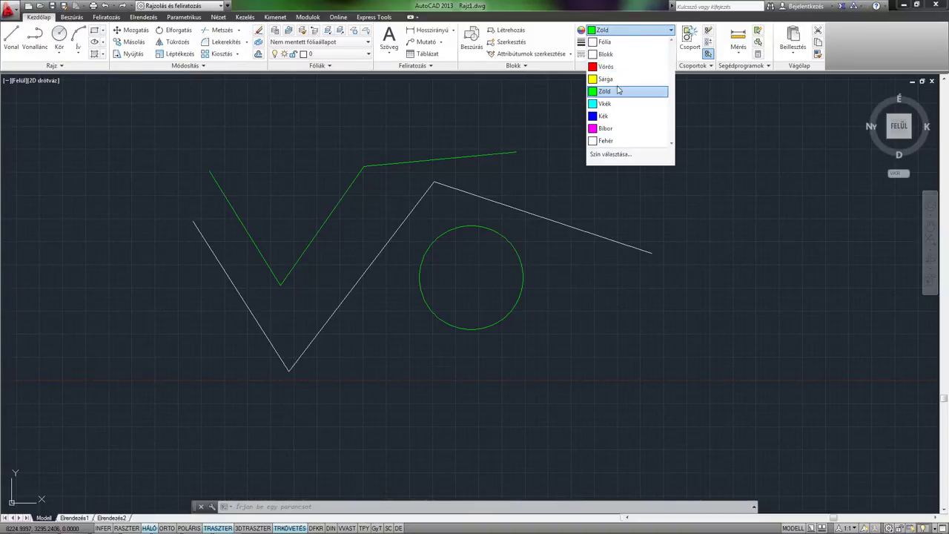
click(618, 85)
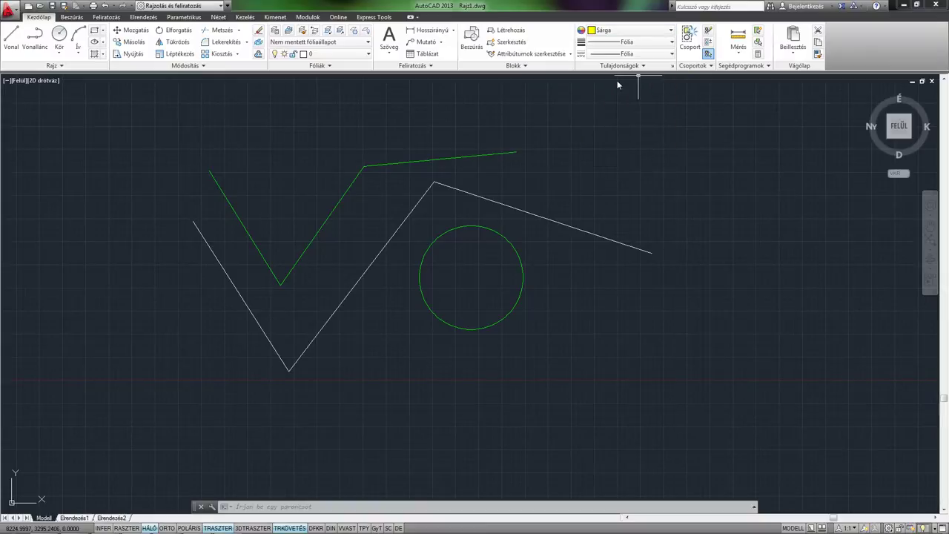
click(78, 39)
click(394, 342)
click(508, 438)
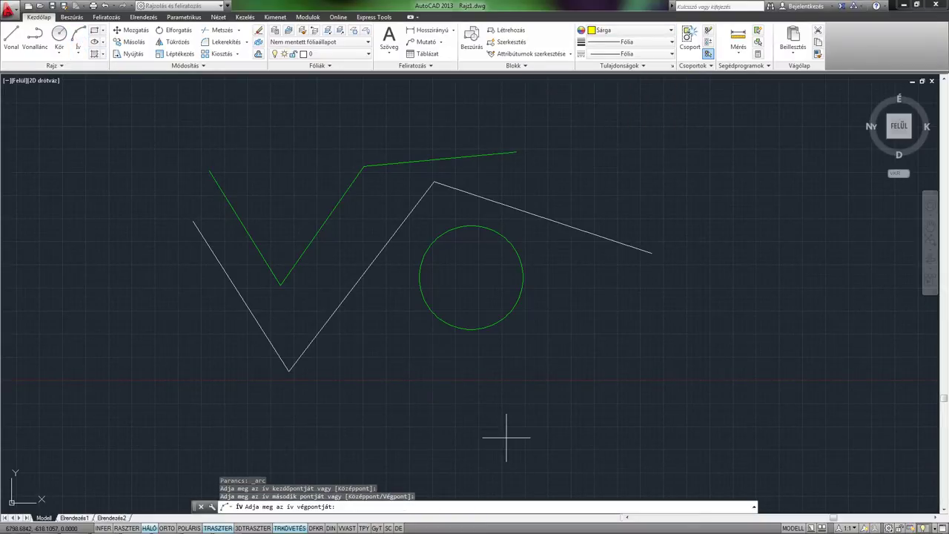
click(608, 380)
key(Return)
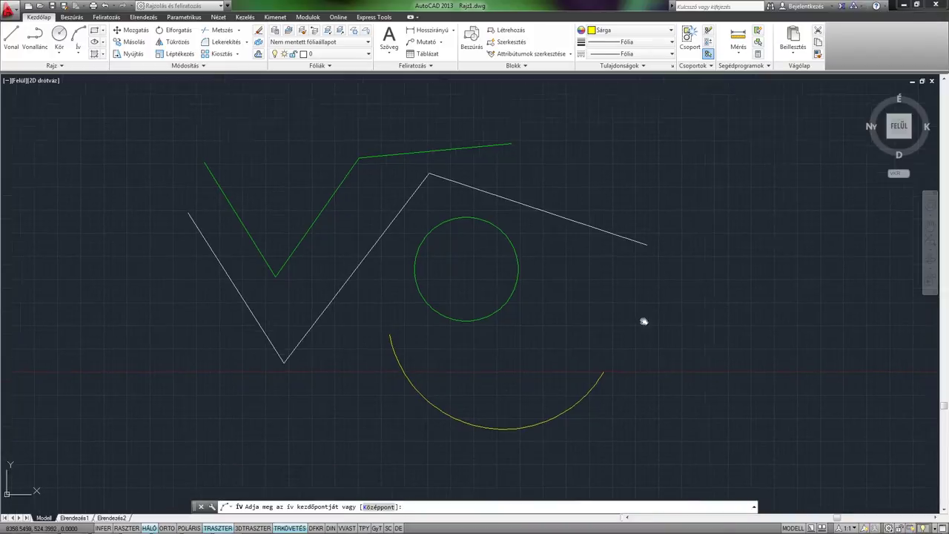
middle_drag(590, 301, 601, 312)
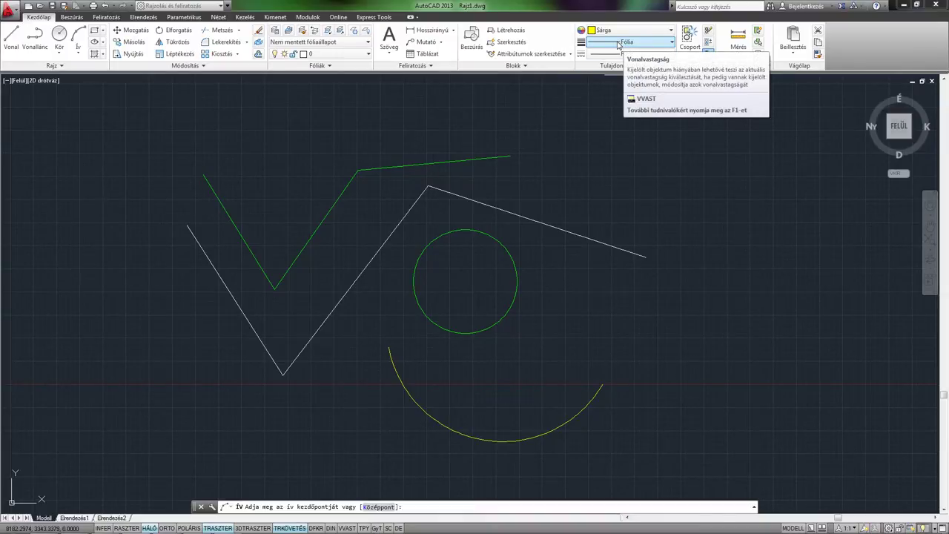
Set lineweight to 0.30 mm and draw a smaller yellow circle concentric with the green one.
click(619, 43)
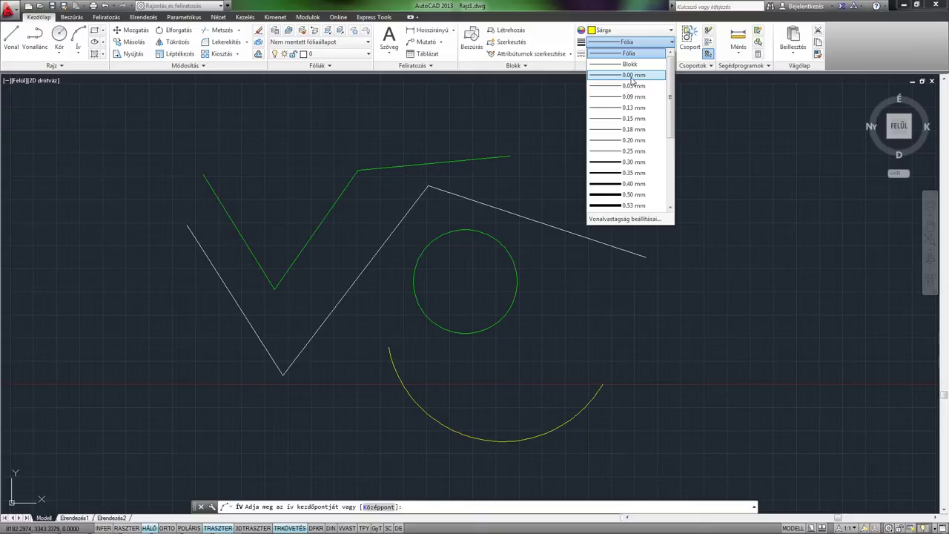
drag(668, 82, 670, 107)
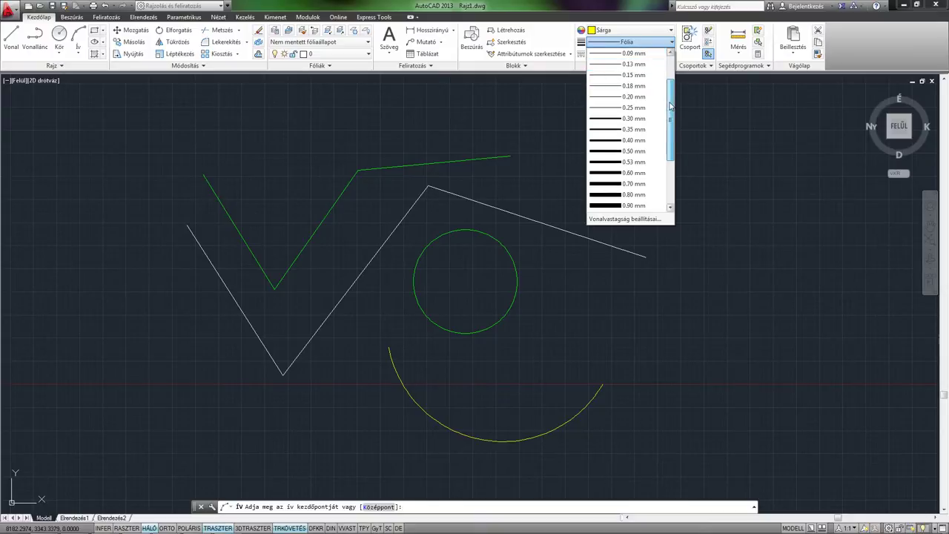
click(642, 118)
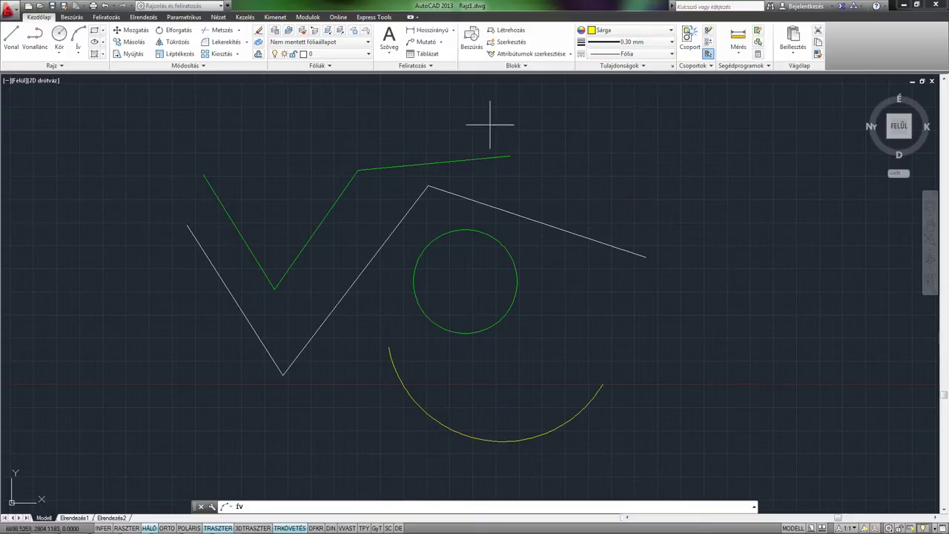
click(59, 37)
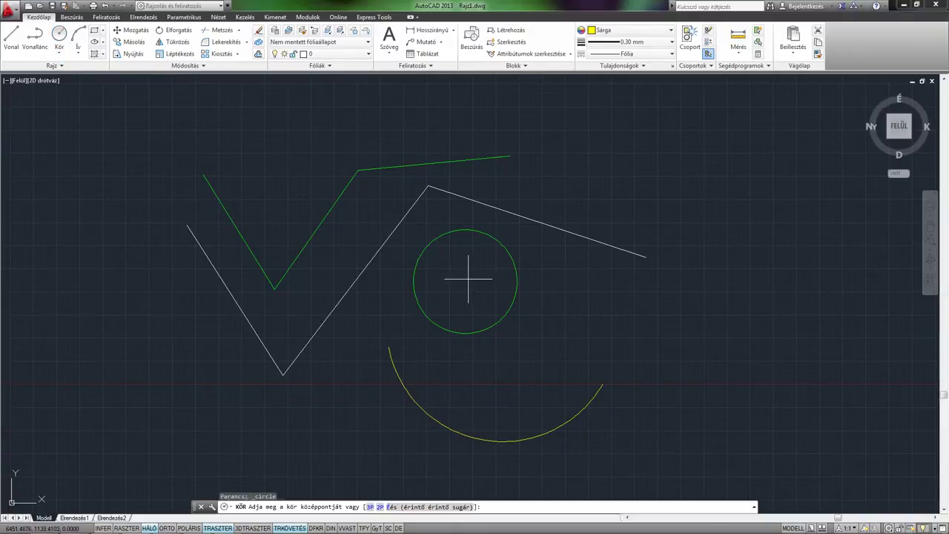
click(469, 280)
click(482, 298)
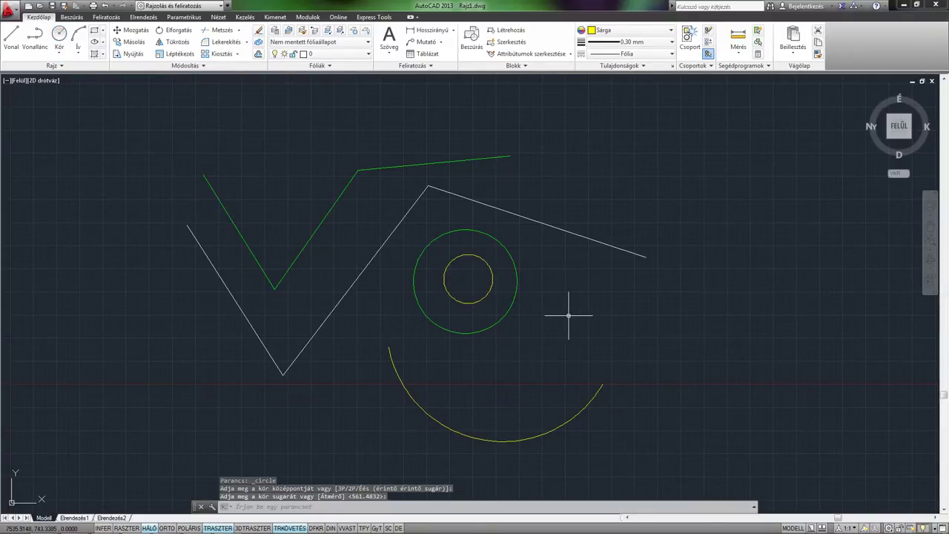
scroll(504, 291, up, 2)
scroll(504, 292, up, 2)
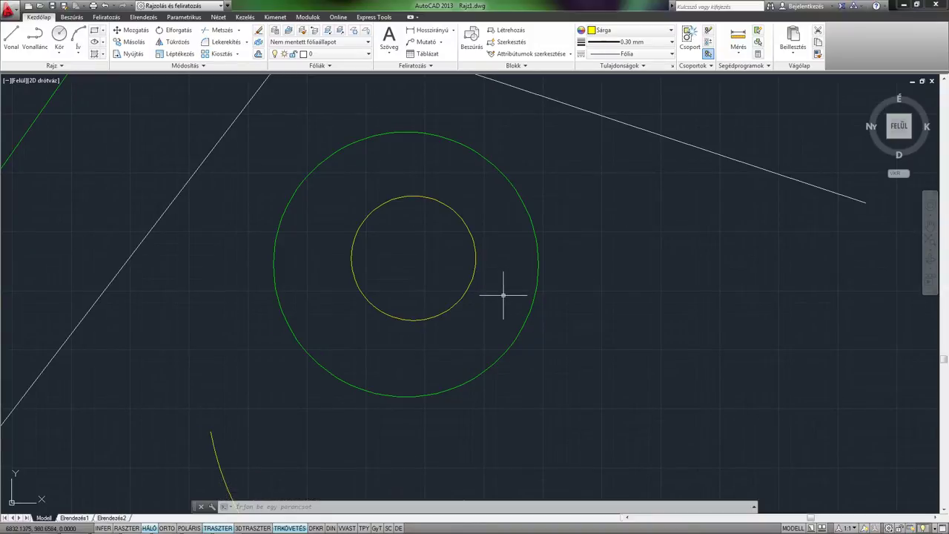
scroll(502, 288, down, 3)
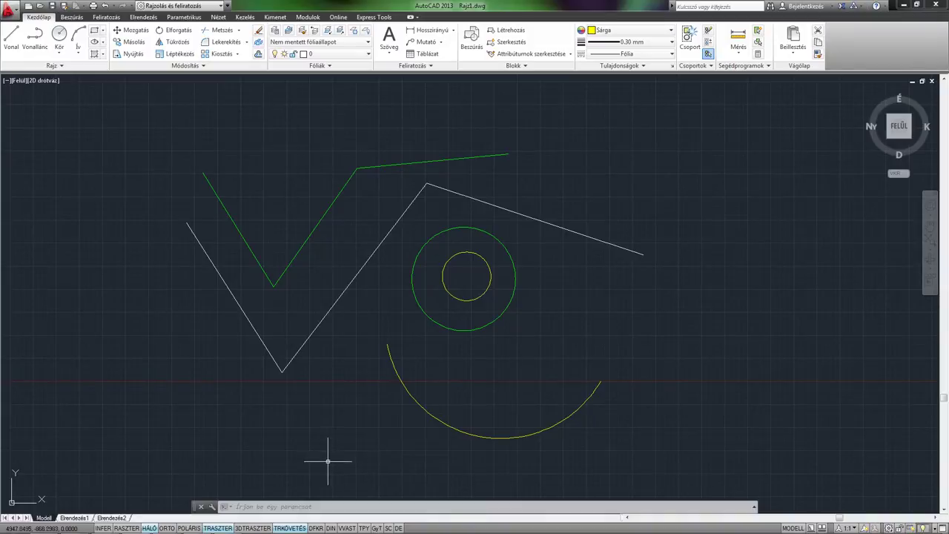
Turn on lineweight display (VVAST) and draw a thick yellow rectangle right of the circles.
click(345, 528)
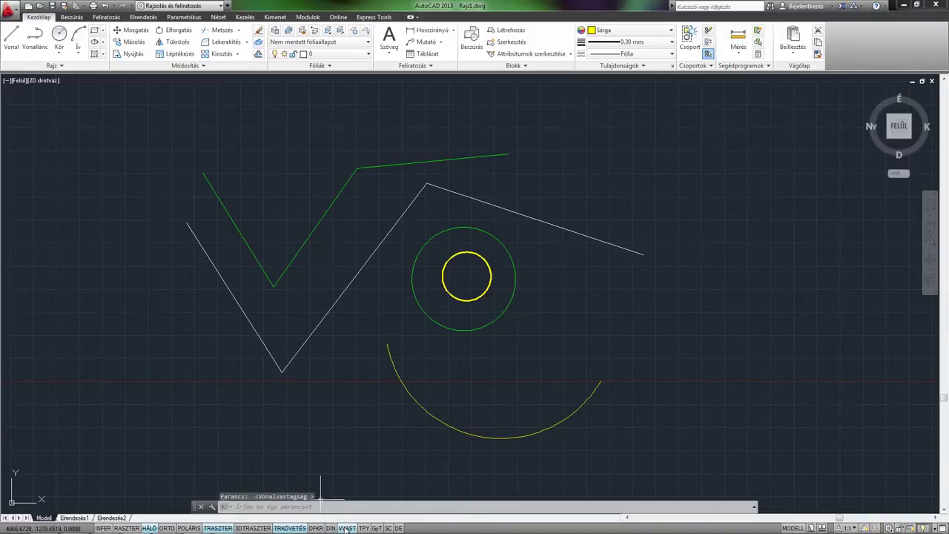
scroll(480, 278, up, 2)
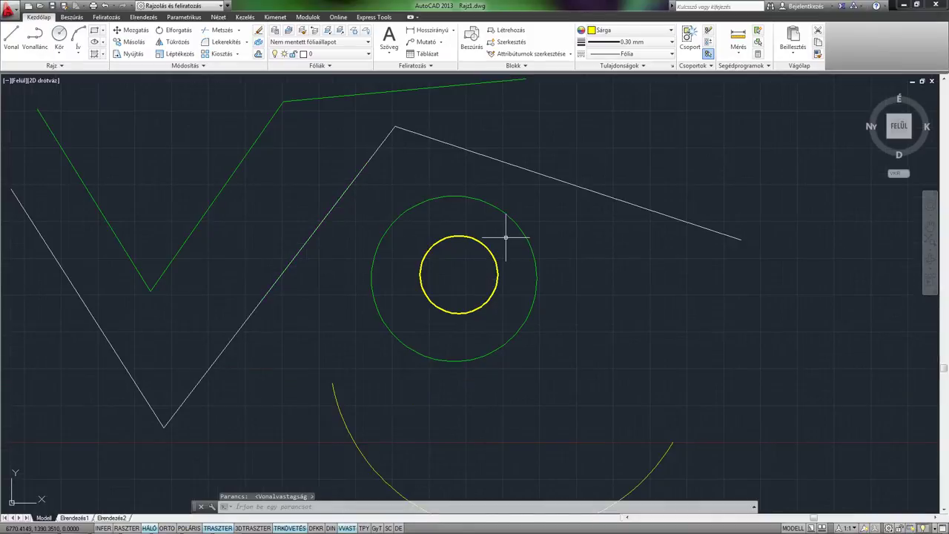
click(95, 31)
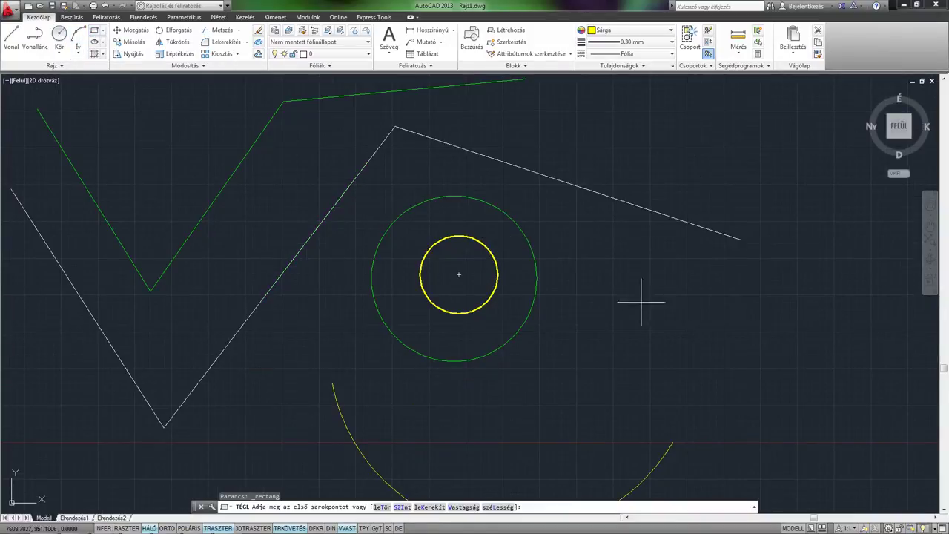
scroll(627, 282, down, 2)
click(622, 276)
click(788, 369)
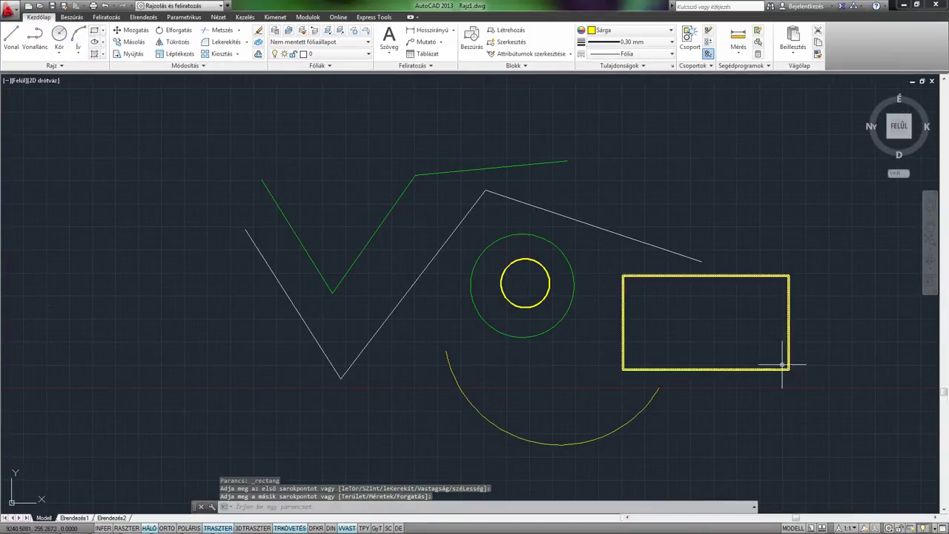
middle_drag(783, 371, 571, 286)
mouse_move(550, 148)
middle_down()
mouse_move(566, 168)
mouse_move(556, 174)
middle_up()
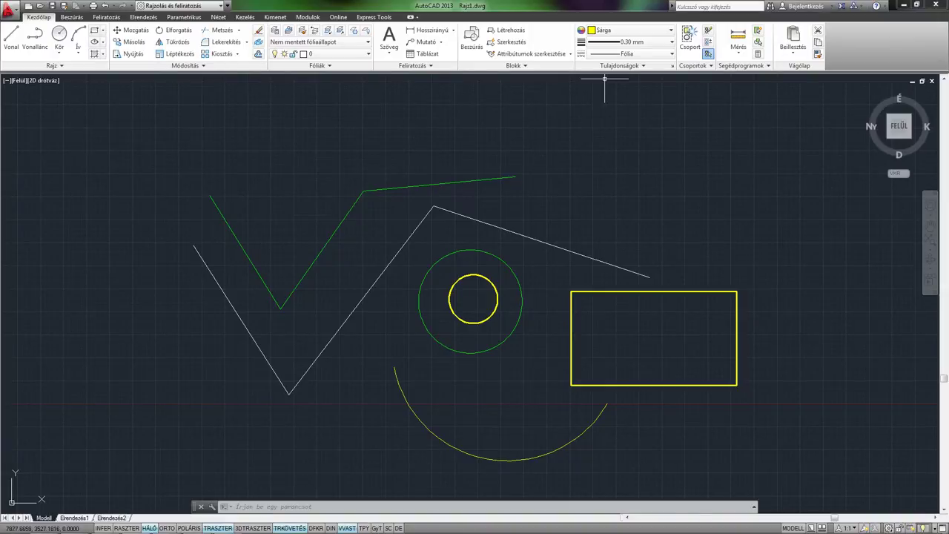
click(623, 56)
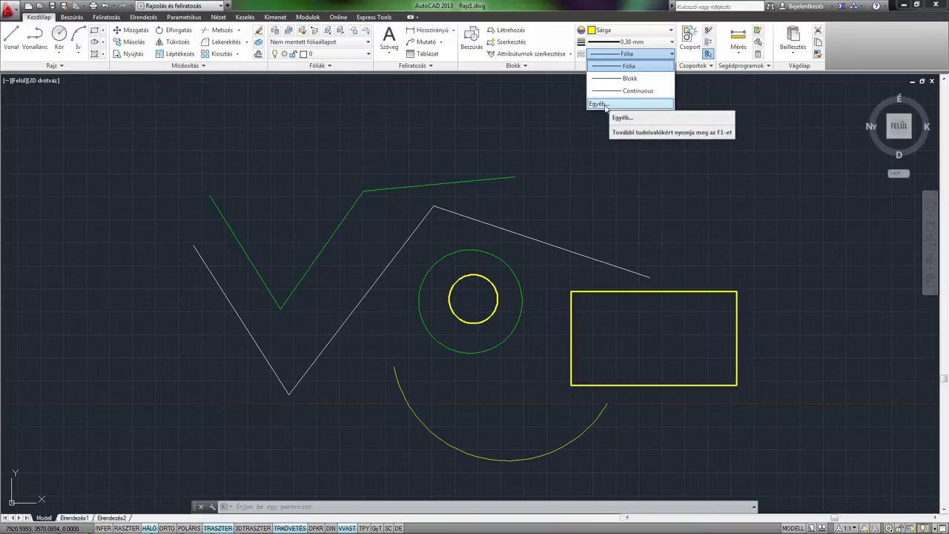
Load the PONTVONAL linetype in the Linetype Manager and make it current.
click(604, 103)
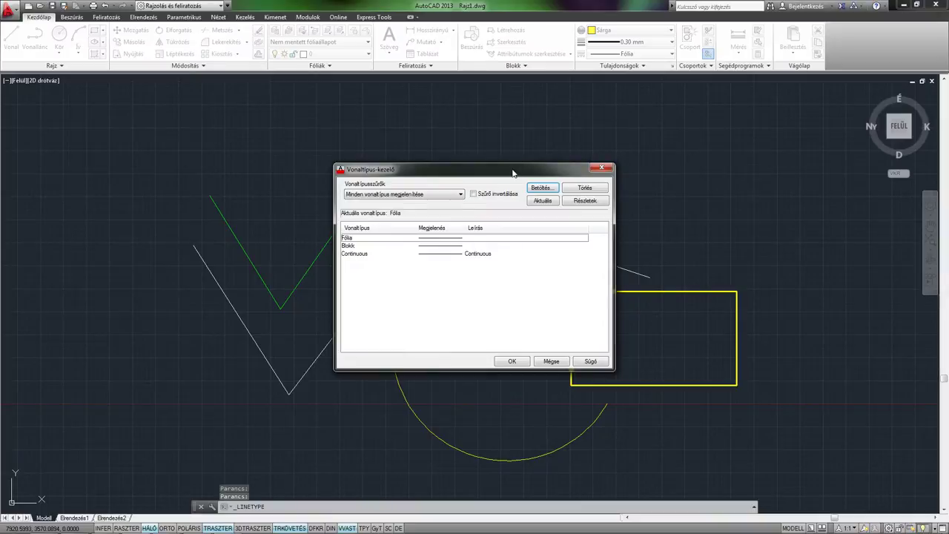
drag(513, 173, 505, 138)
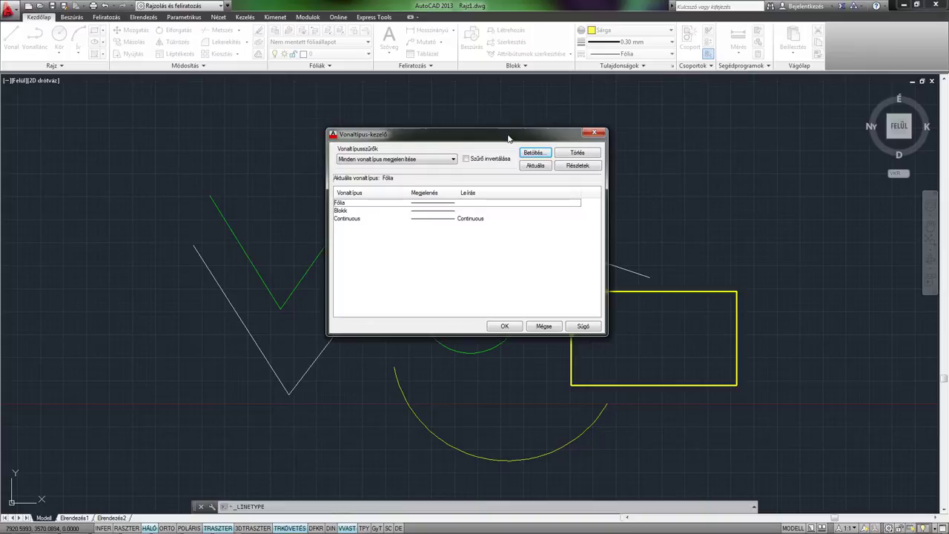
click(530, 153)
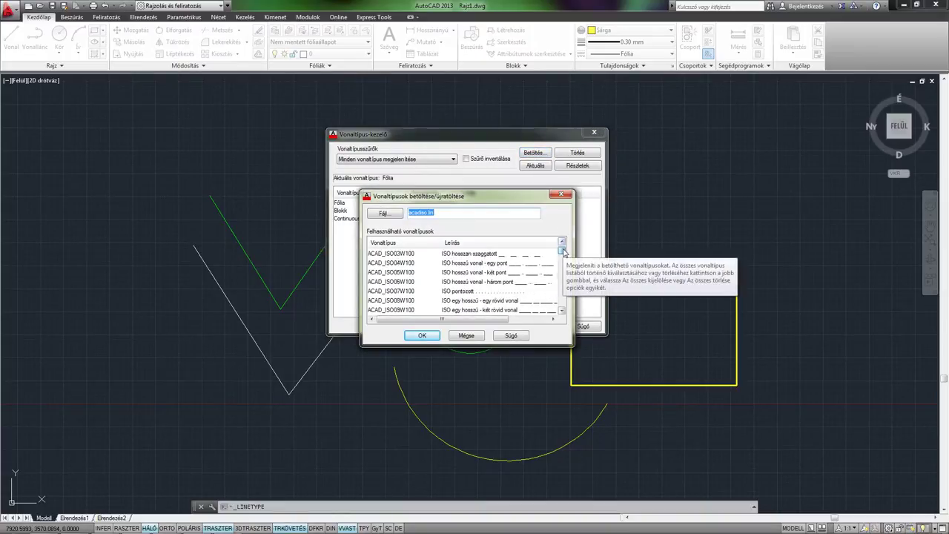
drag(563, 252, 563, 297)
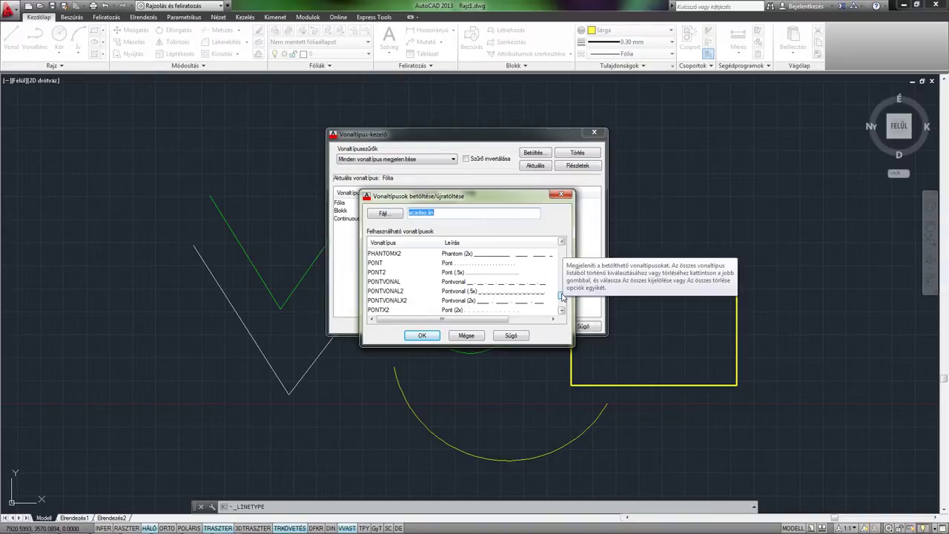
click(382, 284)
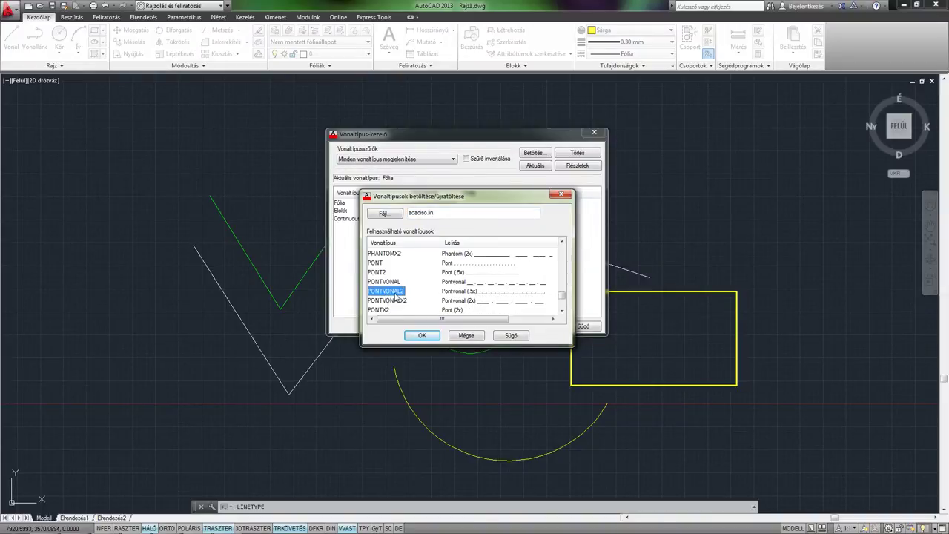
click(400, 301)
click(388, 283)
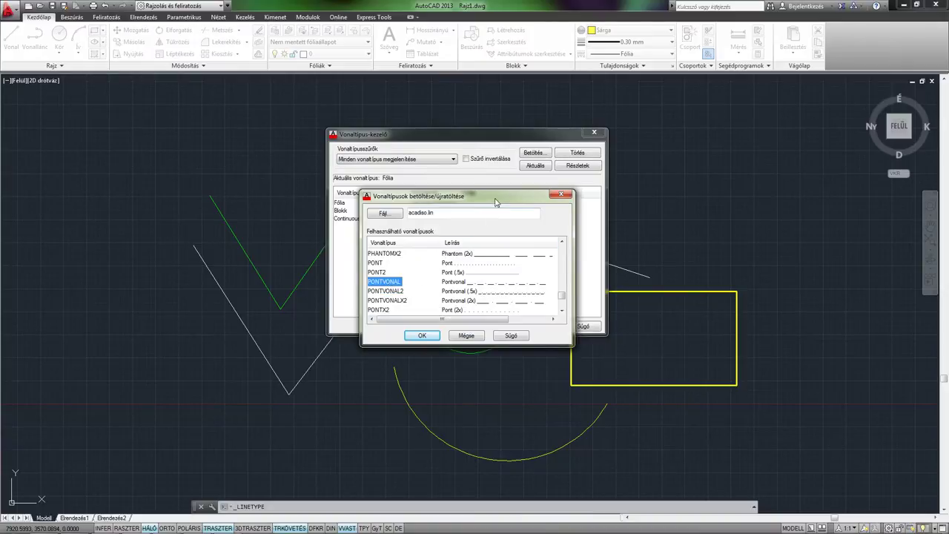
drag(495, 200, 497, 195)
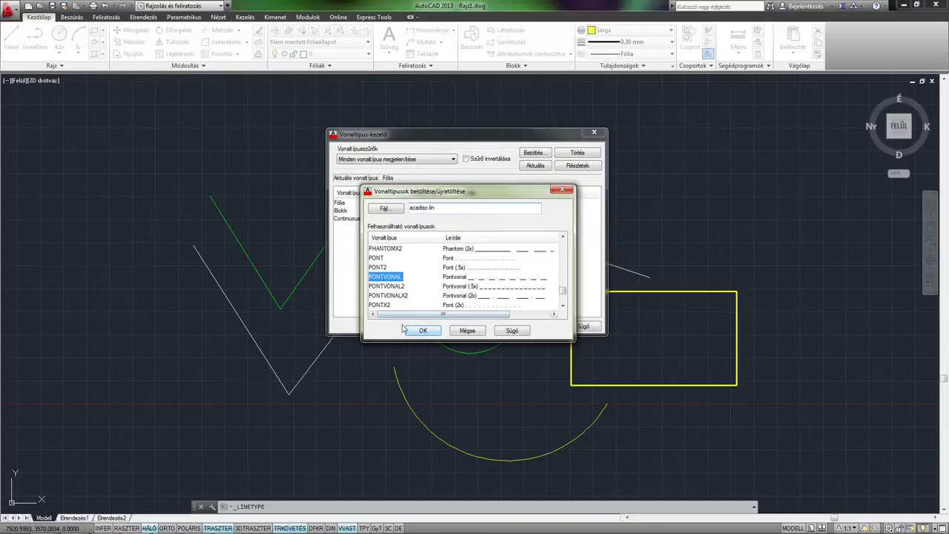
click(428, 333)
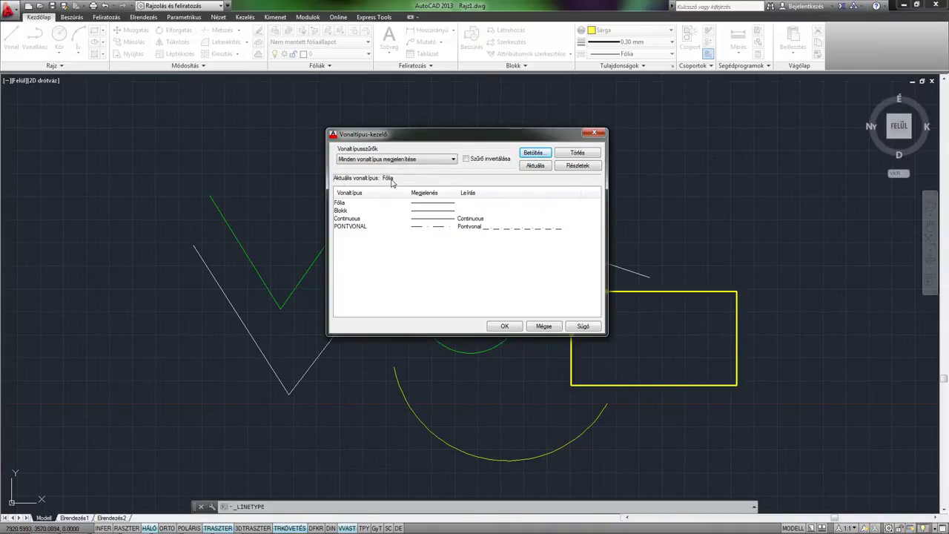
click(378, 227)
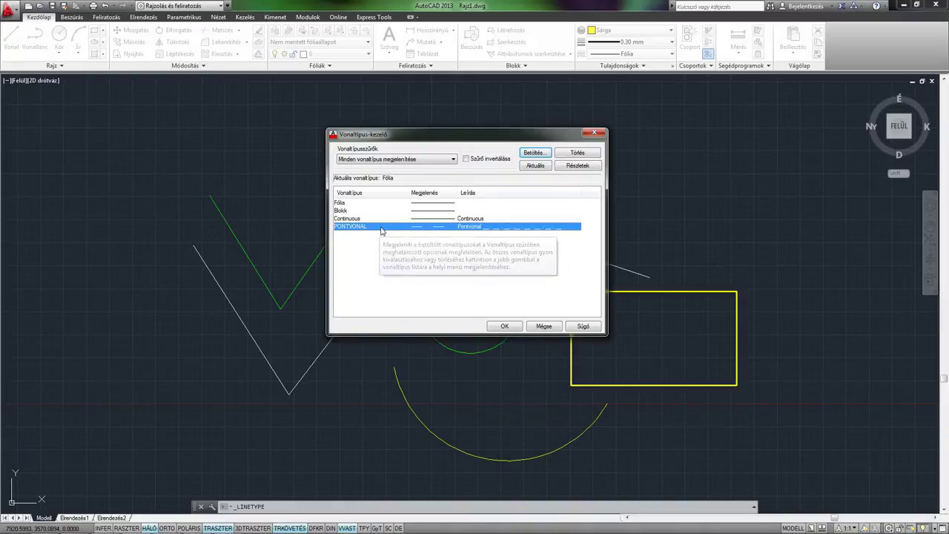
click(539, 169)
click(505, 327)
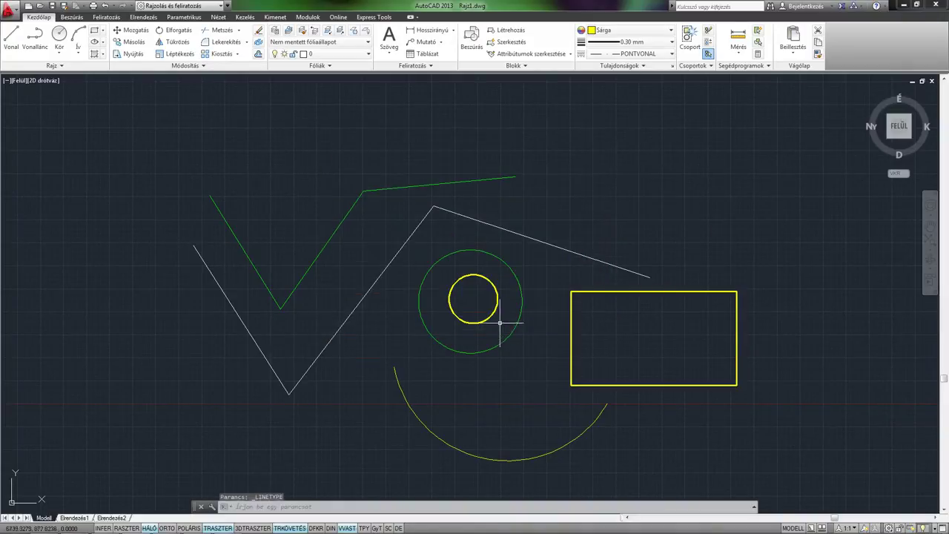
Draw a yellow three-segment dash-dot zigzag polyline below the arc.
middle_drag(257, 289, 284, 148)
middle_drag(232, 278, 252, 228)
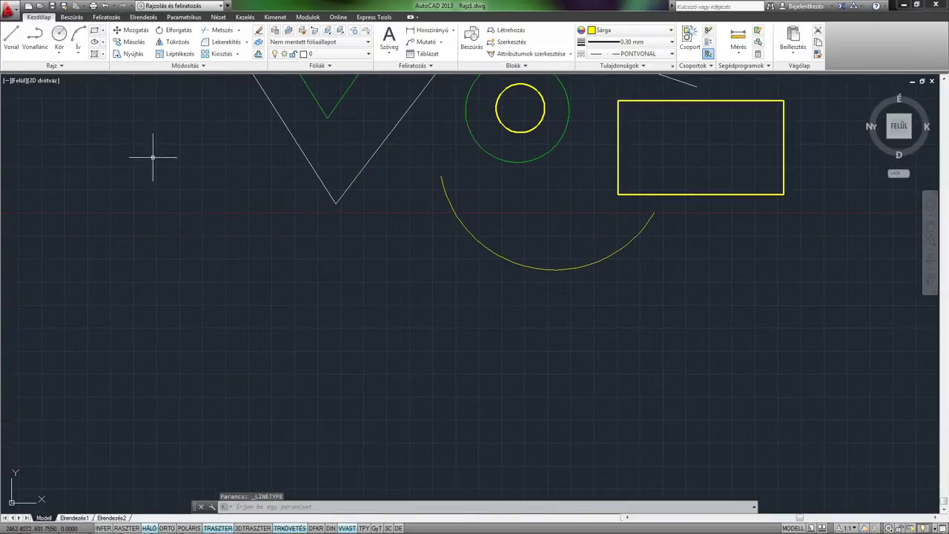
click(34, 37)
click(241, 230)
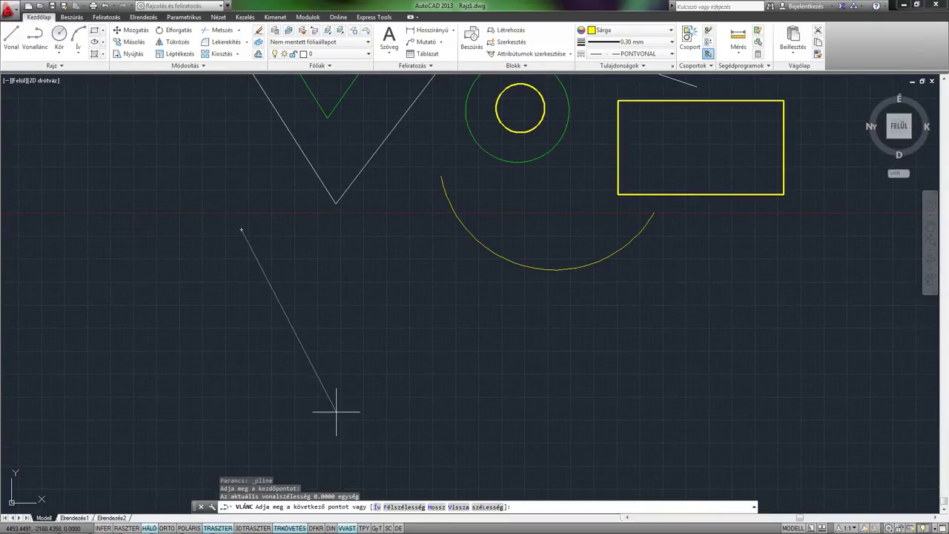
click(350, 413)
click(477, 320)
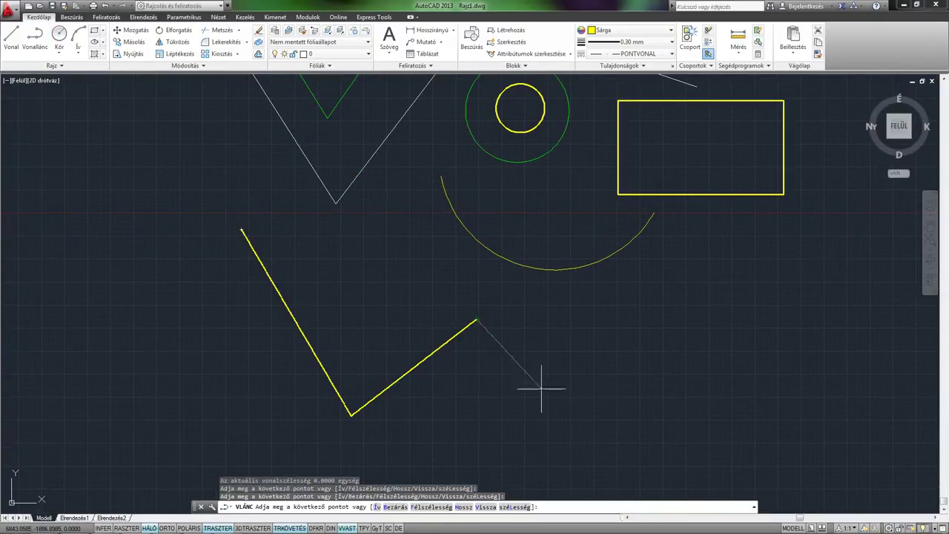
click(628, 430)
key(Return)
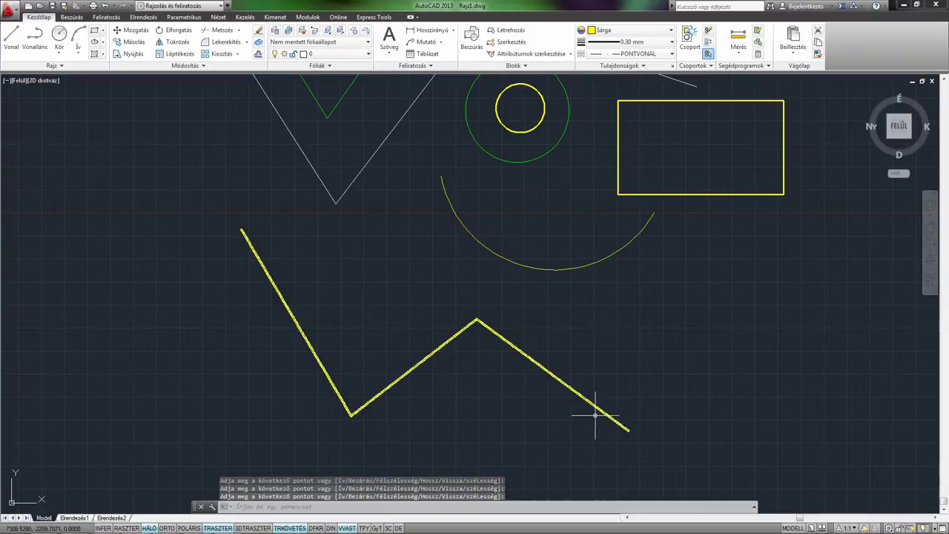
scroll(500, 370, up, 2)
scroll(519, 334, up, 4)
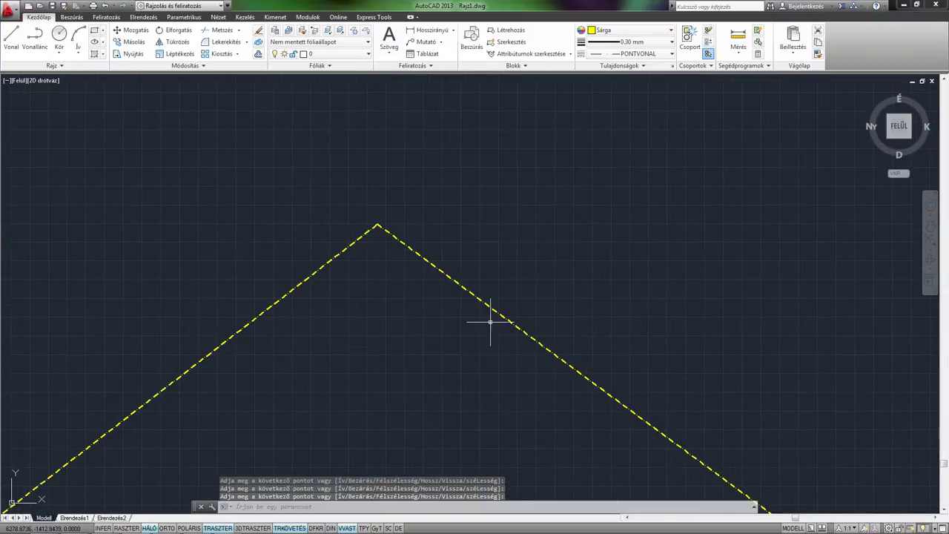
middle_drag(412, 282, 504, 239)
mouse_move(163, 427)
middle_down()
mouse_move(302, 345)
mouse_move(392, 341)
middle_up()
scroll(302, 345, up, 2)
scroll(296, 343, down, 6)
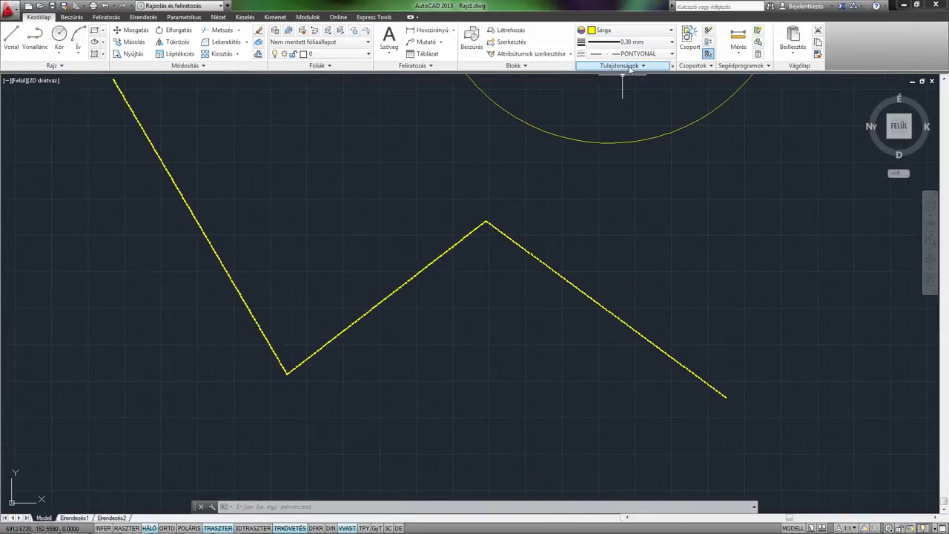
Load the dotted PONT2 linetype through Egyéb... and make it current.
click(633, 59)
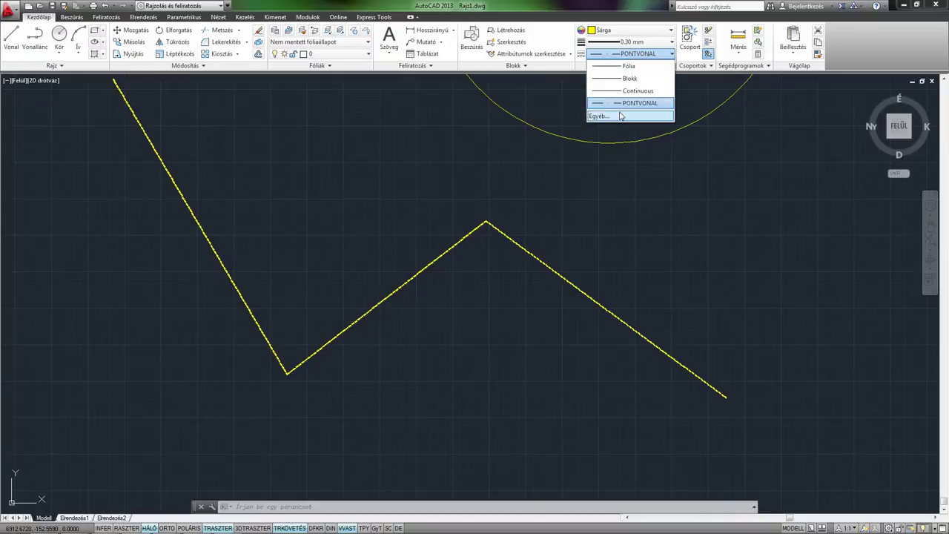
click(620, 117)
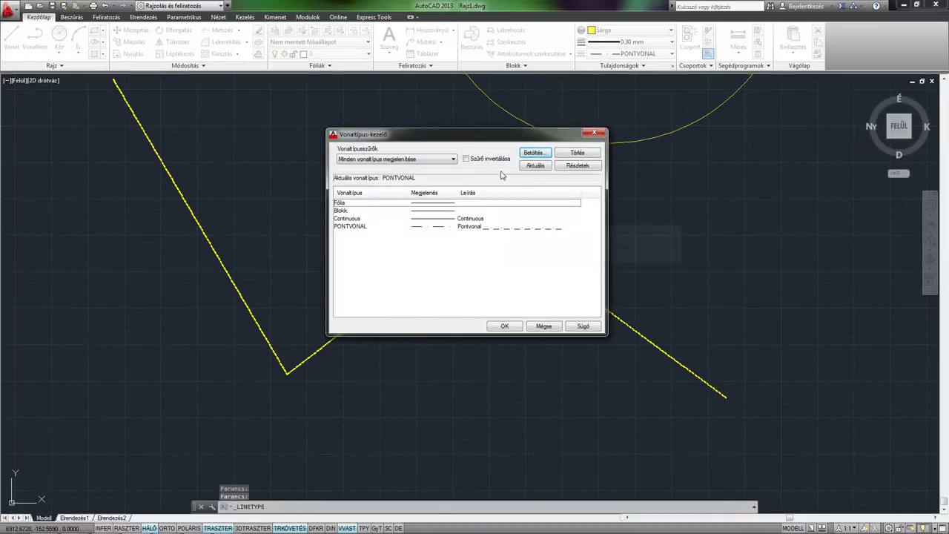
click(534, 153)
mouse_move(564, 245)
mouse_down()
mouse_move(560, 316)
mouse_move(562, 289)
mouse_up()
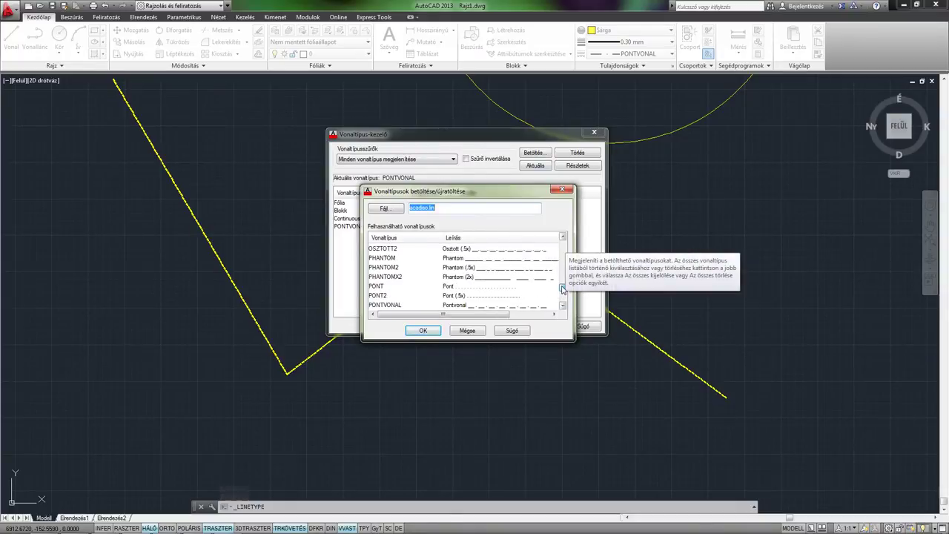
click(377, 296)
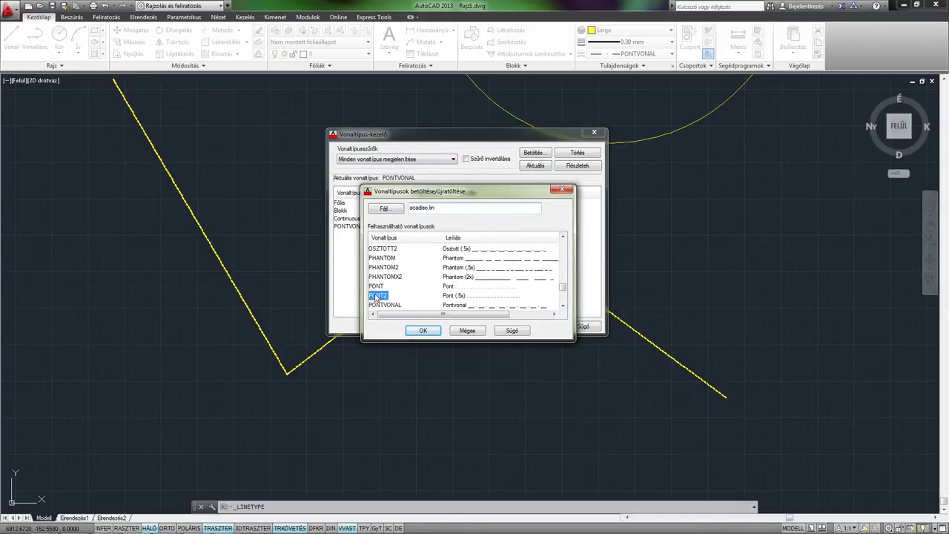
click(422, 330)
click(360, 227)
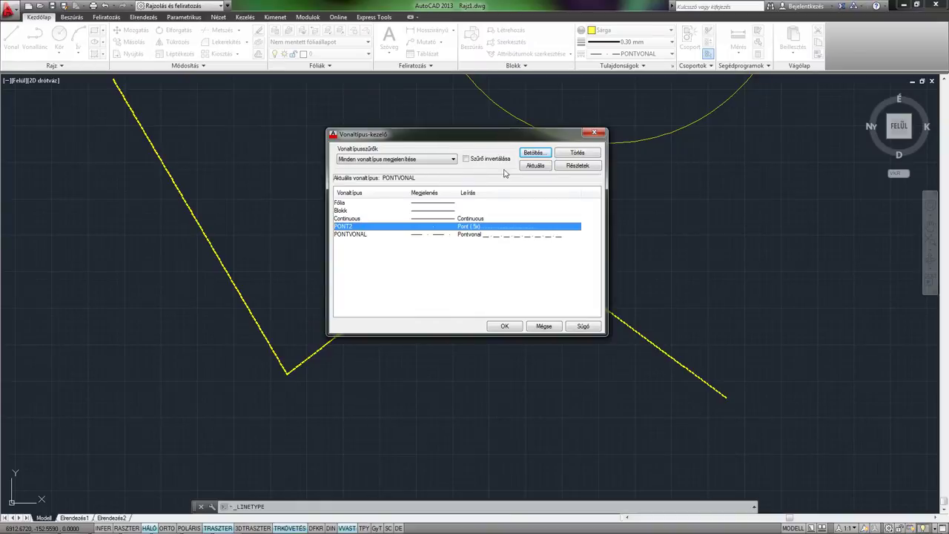
click(504, 326)
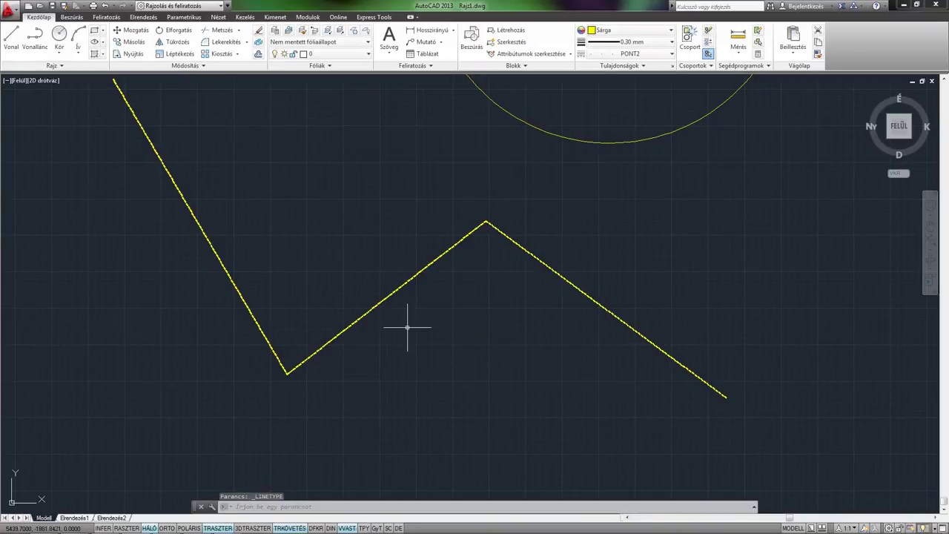
Draw a two-segment peaked PONT2 polyline inside the dash-dot polyline's peak.
scroll(408, 322, up, 3)
click(34, 38)
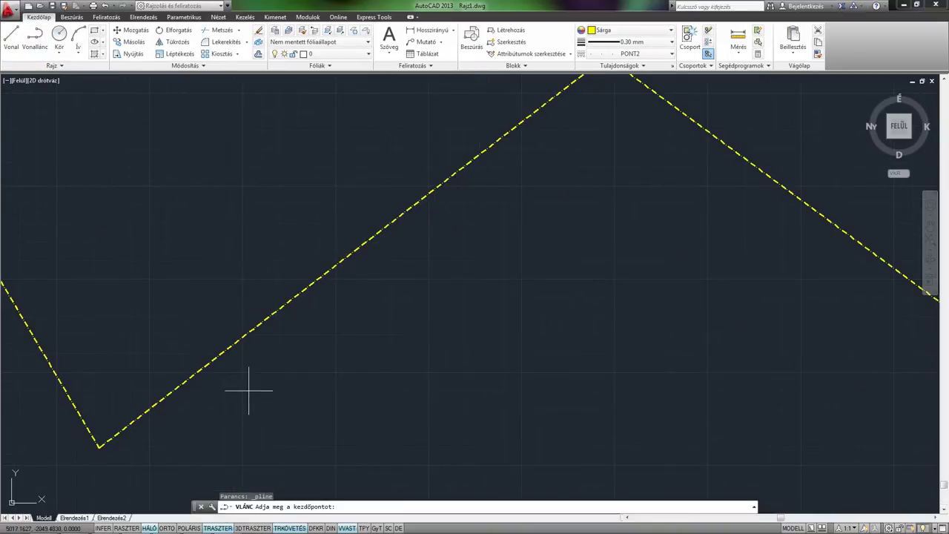
click(248, 392)
click(583, 115)
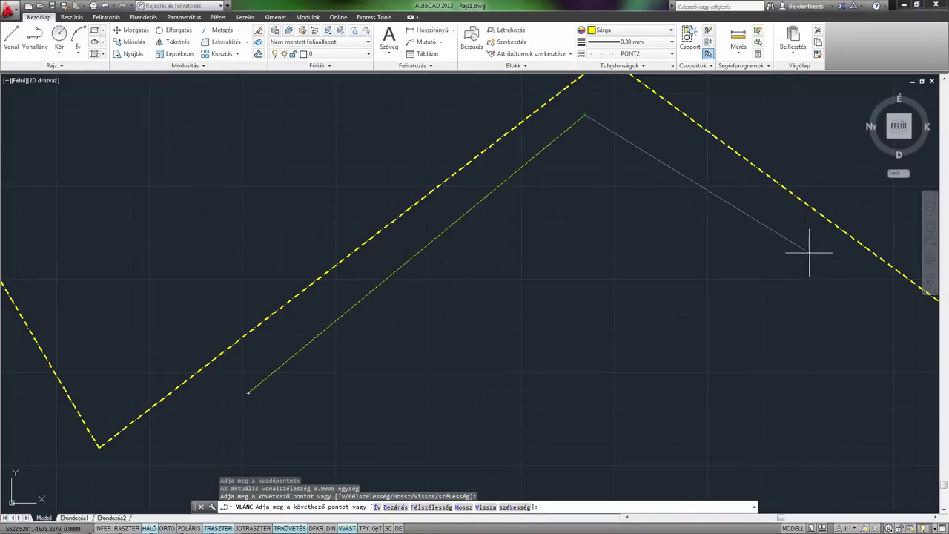
click(853, 330)
key(Return)
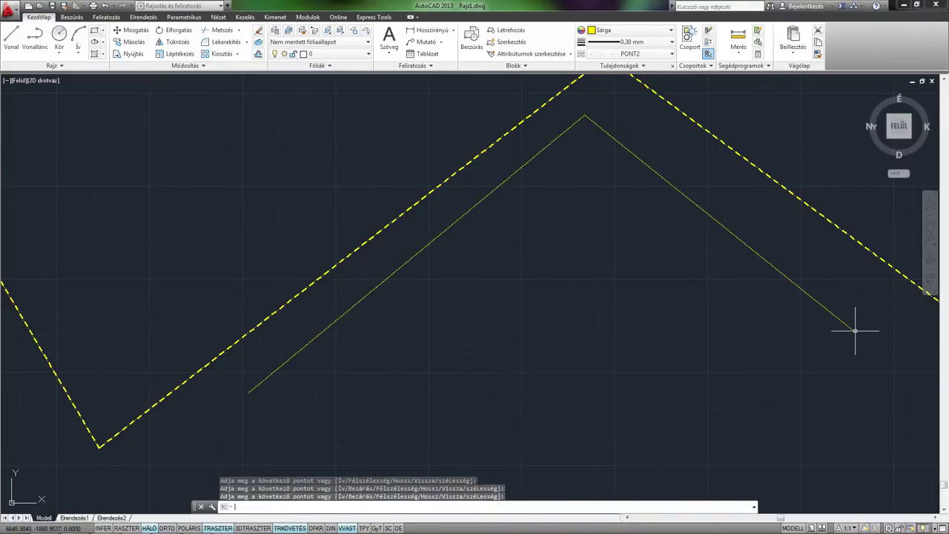
middle_drag(407, 220, 381, 256)
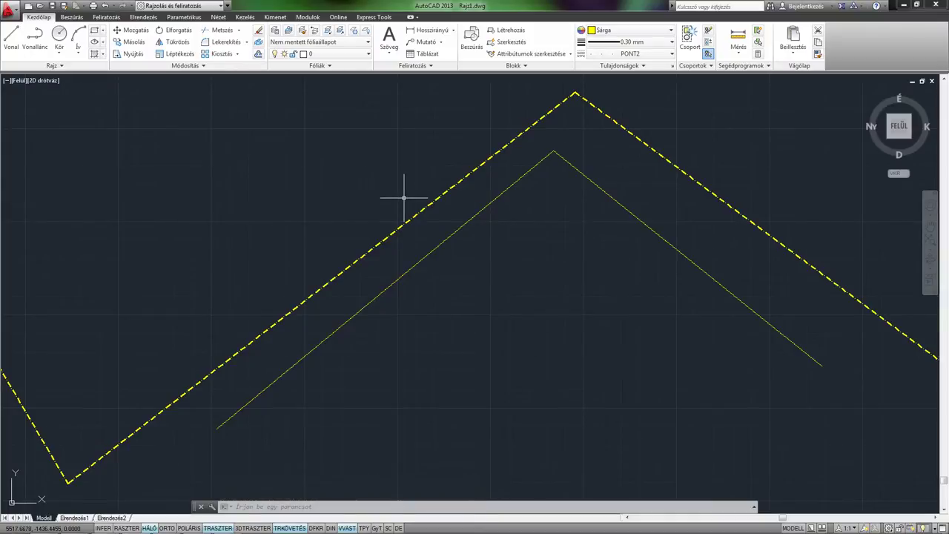
scroll(412, 230, up, 2)
scroll(416, 238, up, 2)
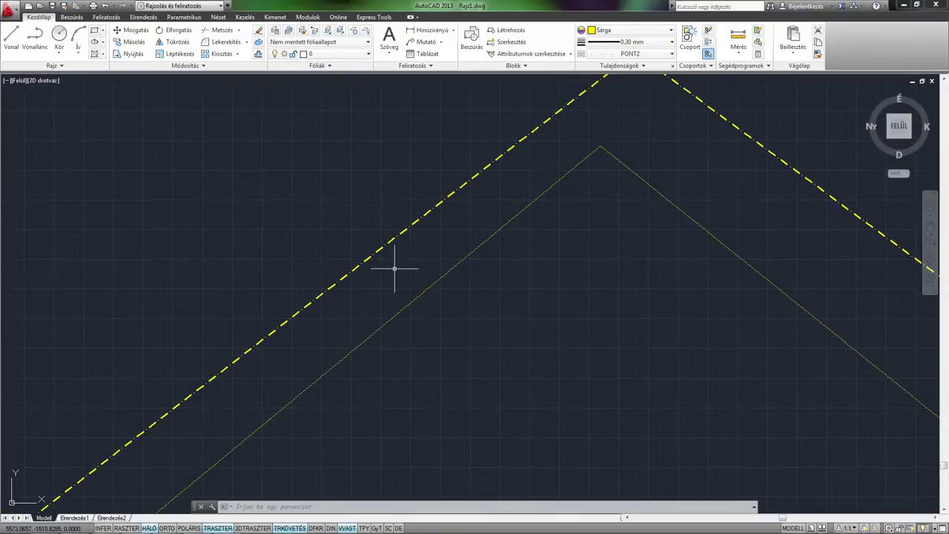
scroll(406, 263, up, 1)
scroll(445, 274, up, 2)
scroll(393, 238, up, 2)
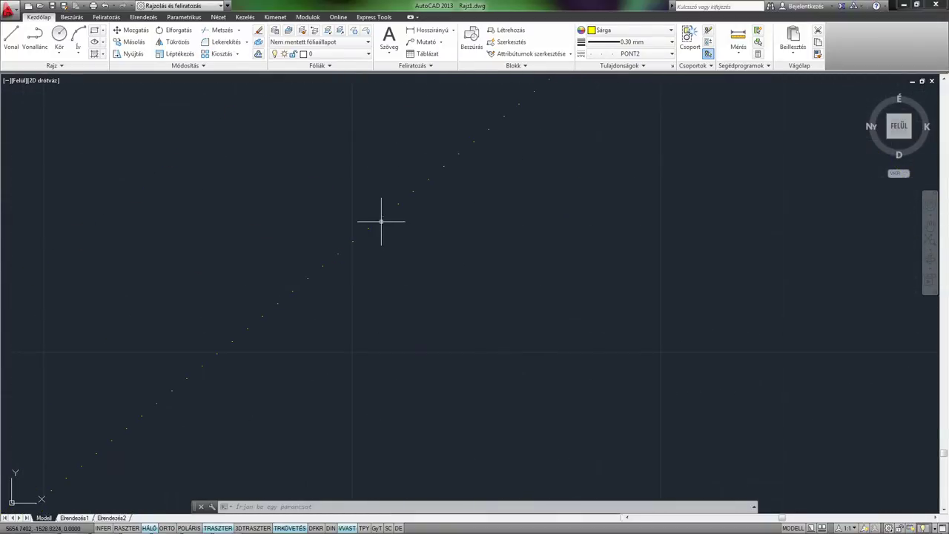
scroll(549, 490, down, 2)
middle_drag(249, 203, 315, 279)
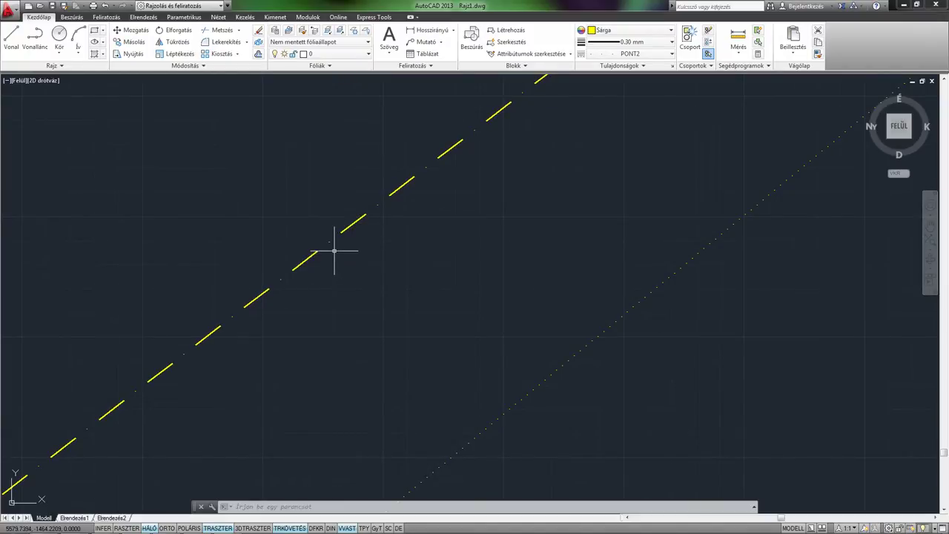
scroll(337, 252, down, 3)
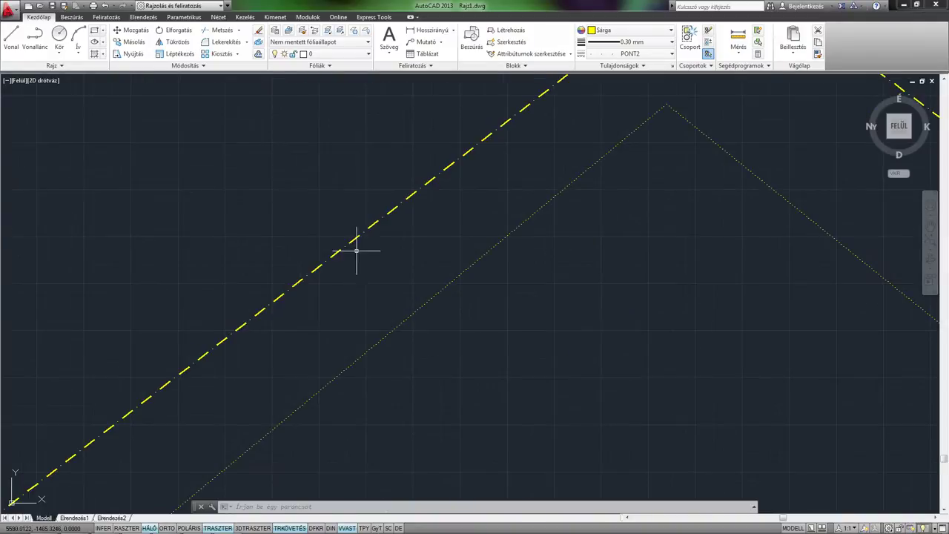
scroll(367, 257, down, 2)
middle_drag(509, 334, 479, 346)
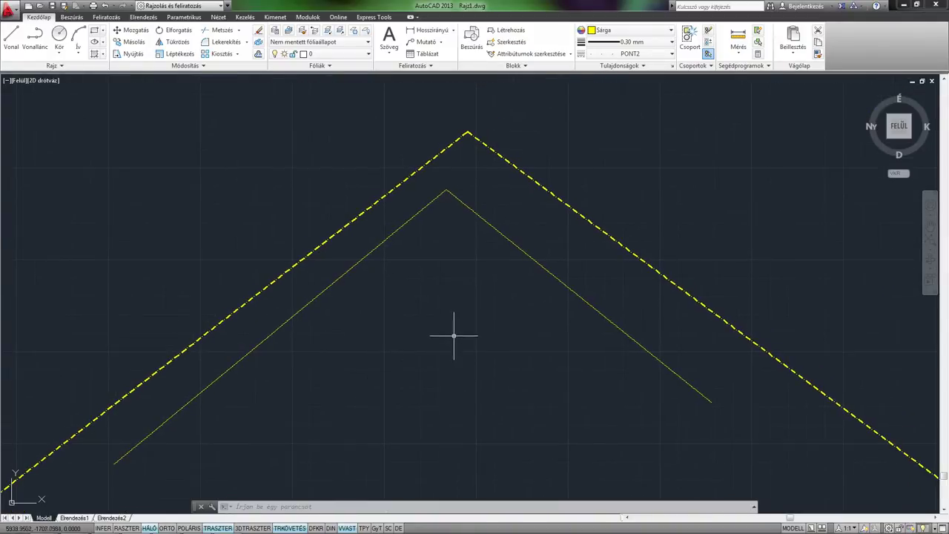
Load the PONTVONAL2 linetype and set it as the current linetype.
click(624, 55)
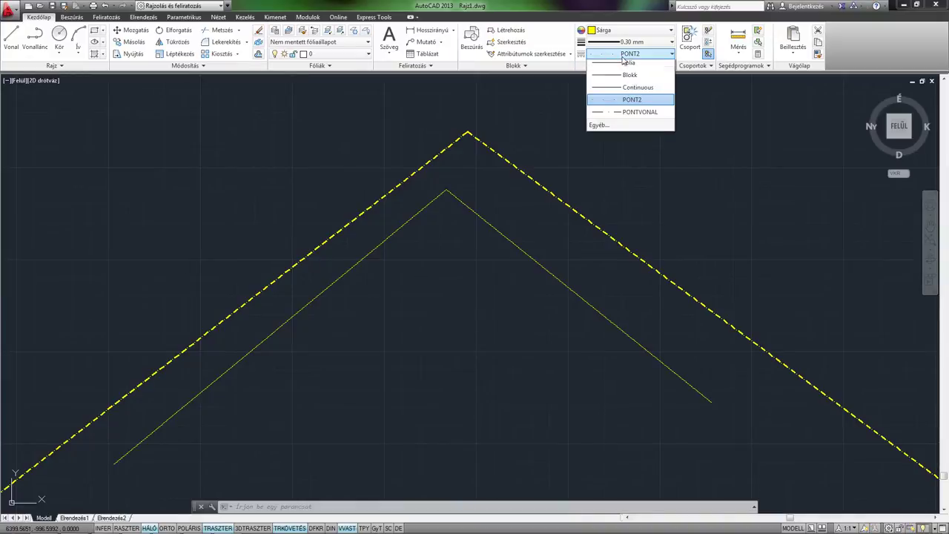
click(616, 128)
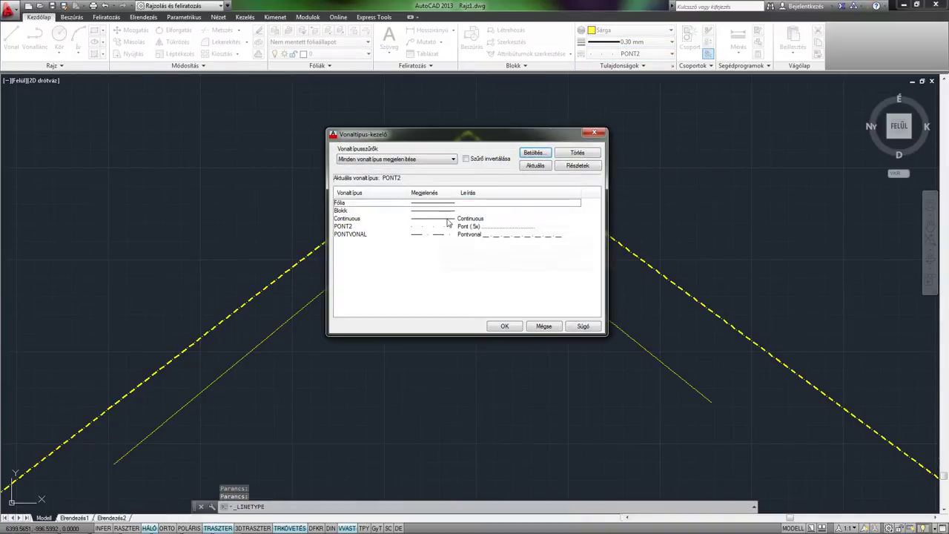
click(376, 227)
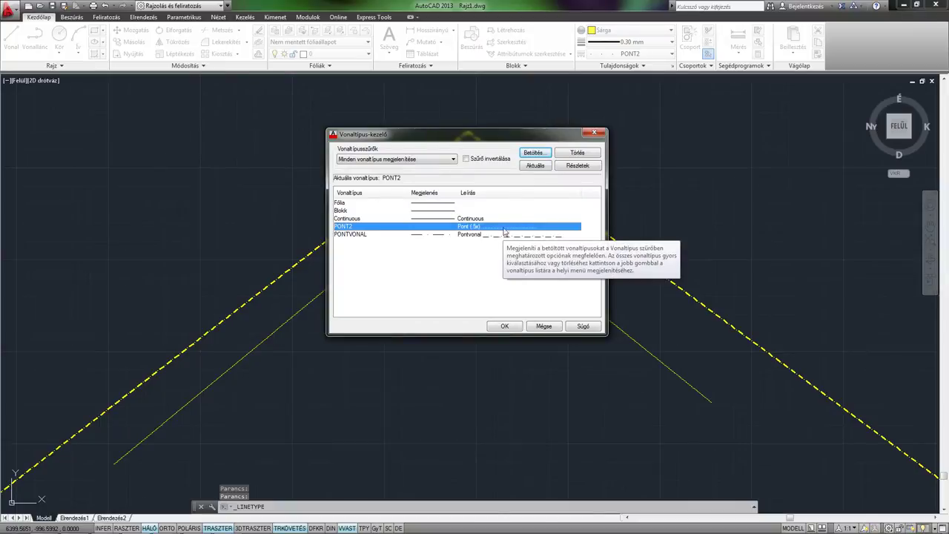
click(532, 154)
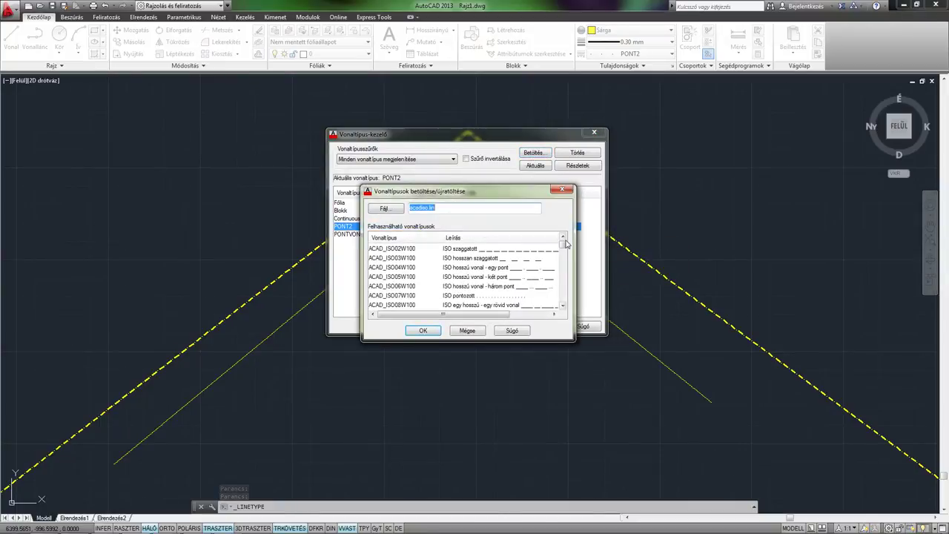
mouse_move(563, 243)
mouse_down()
mouse_move(563, 312)
mouse_move(563, 290)
mouse_up()
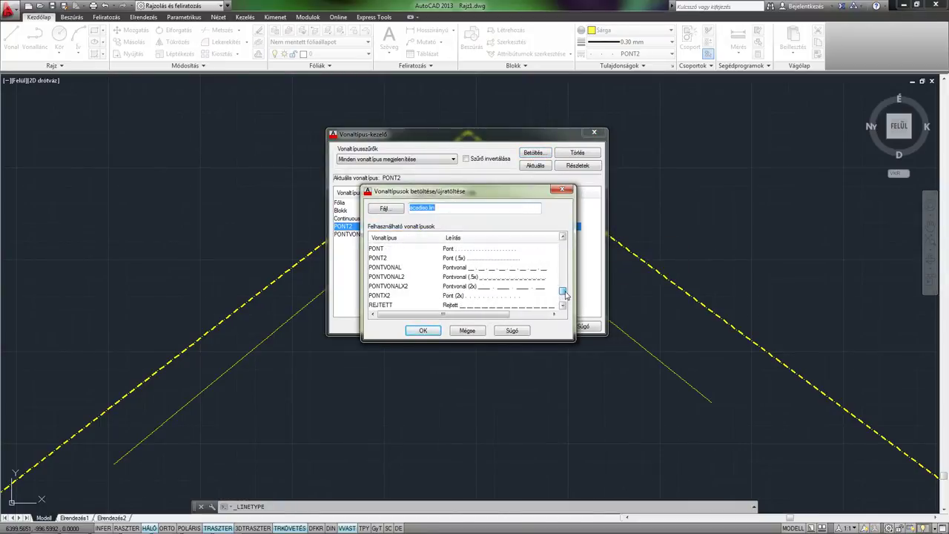
click(396, 288)
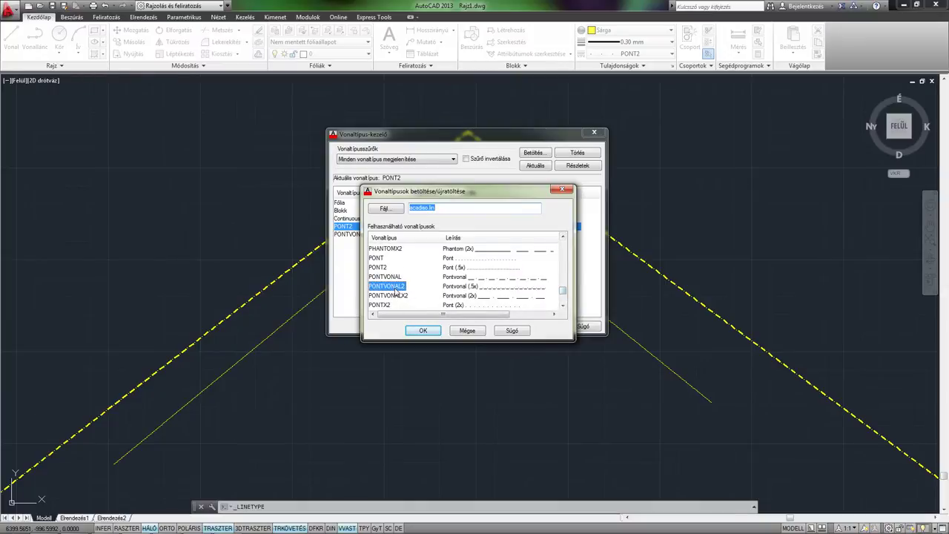
click(431, 331)
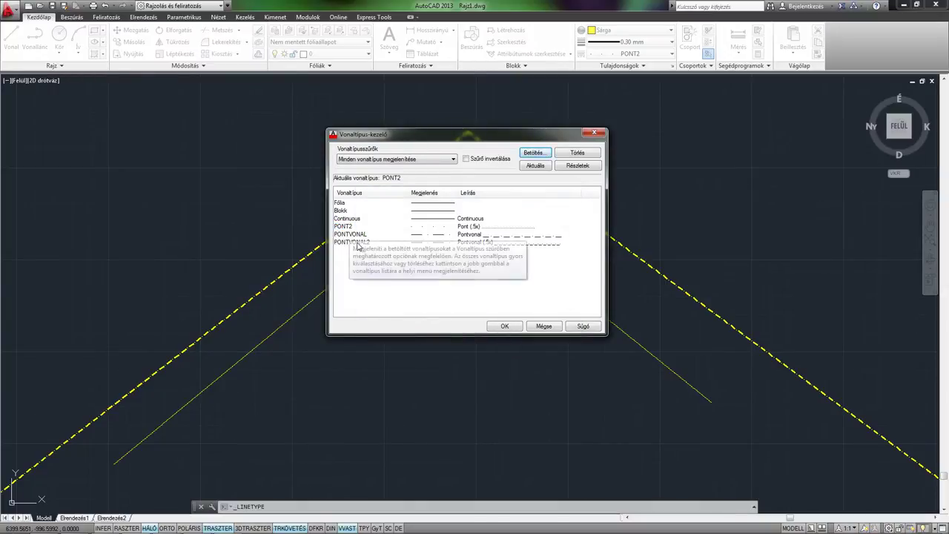
click(351, 243)
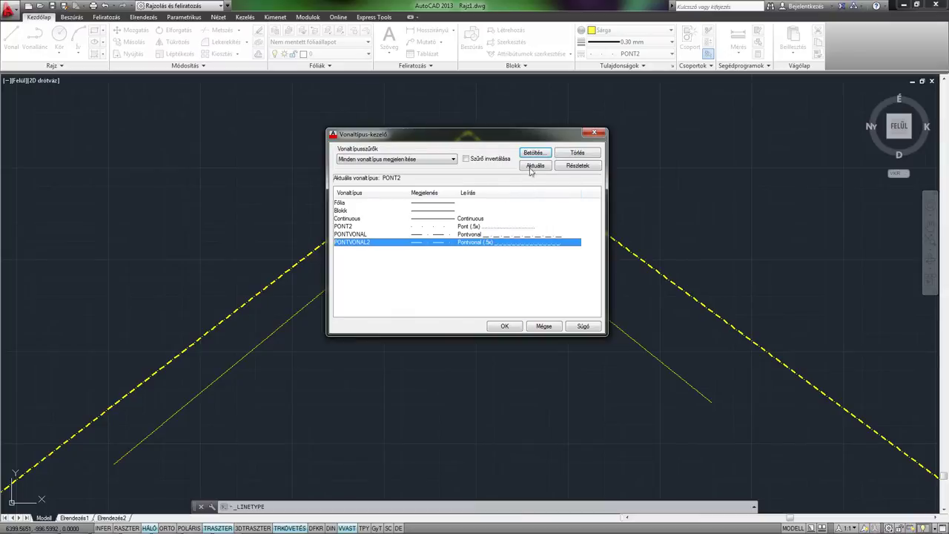
click(500, 328)
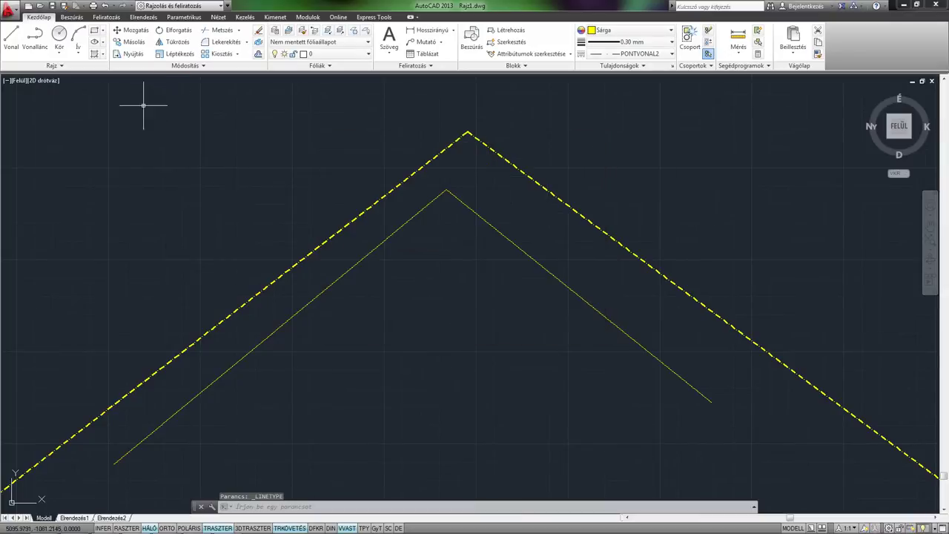
Draw a three-point PONTVONAL2 chevron polyline below the dotted PONT2 line.
click(39, 43)
middle_drag(258, 265, 264, 198)
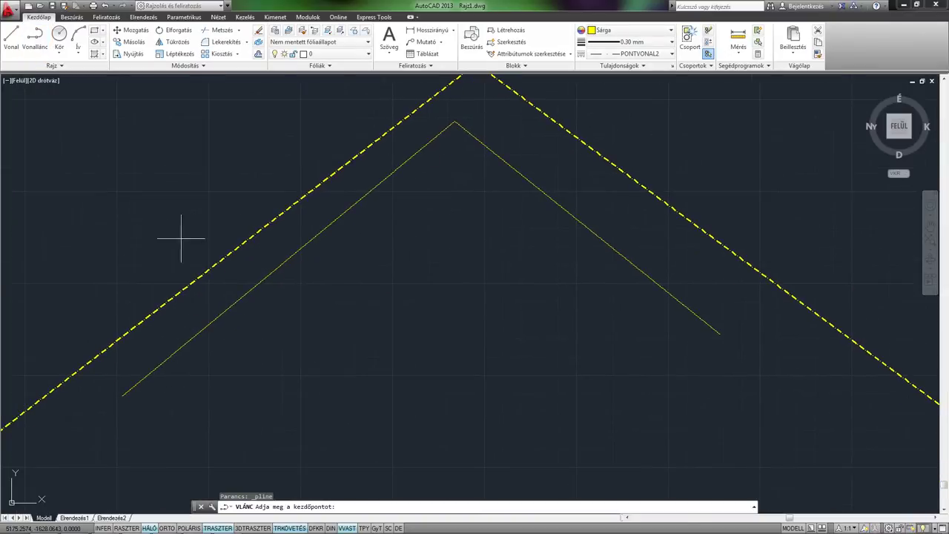
click(152, 423)
click(448, 166)
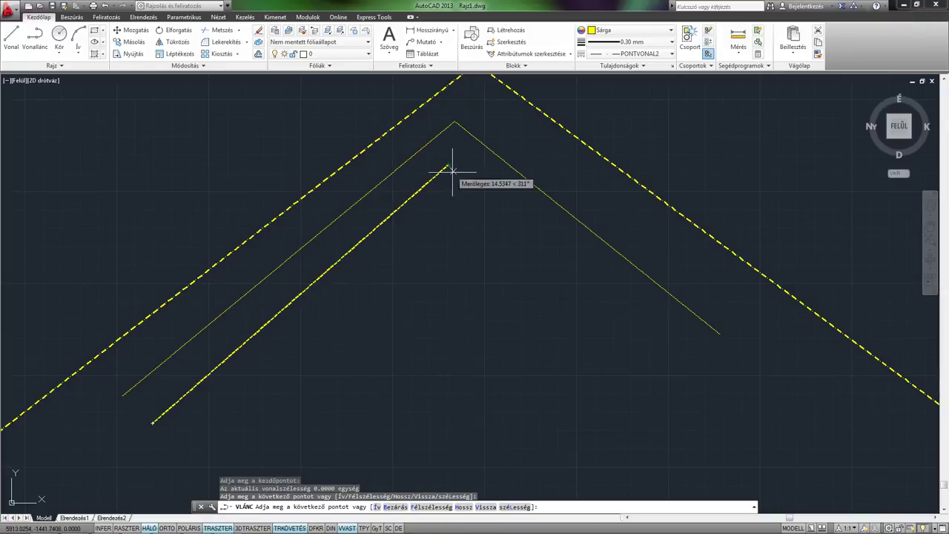
click(777, 416)
key(Return)
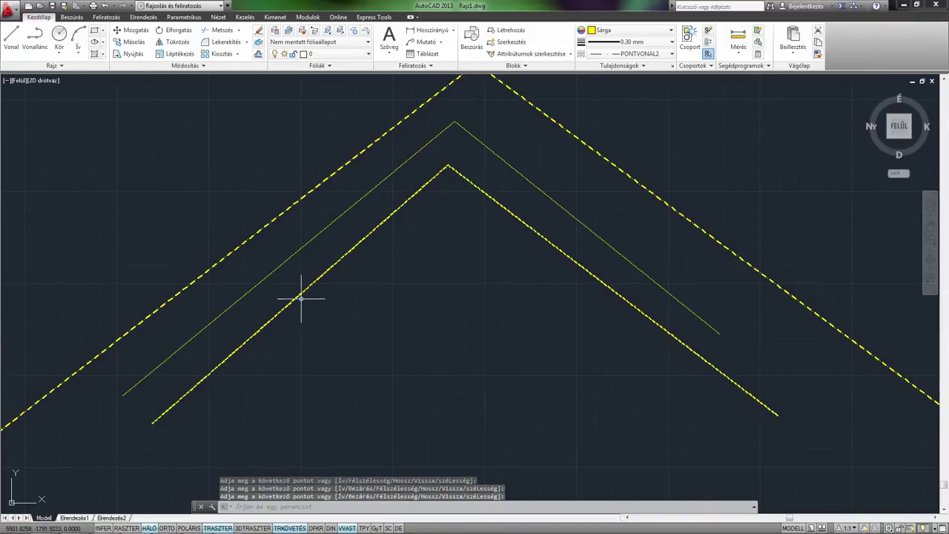
scroll(306, 281, up, 4)
middle_drag(307, 275, 396, 381)
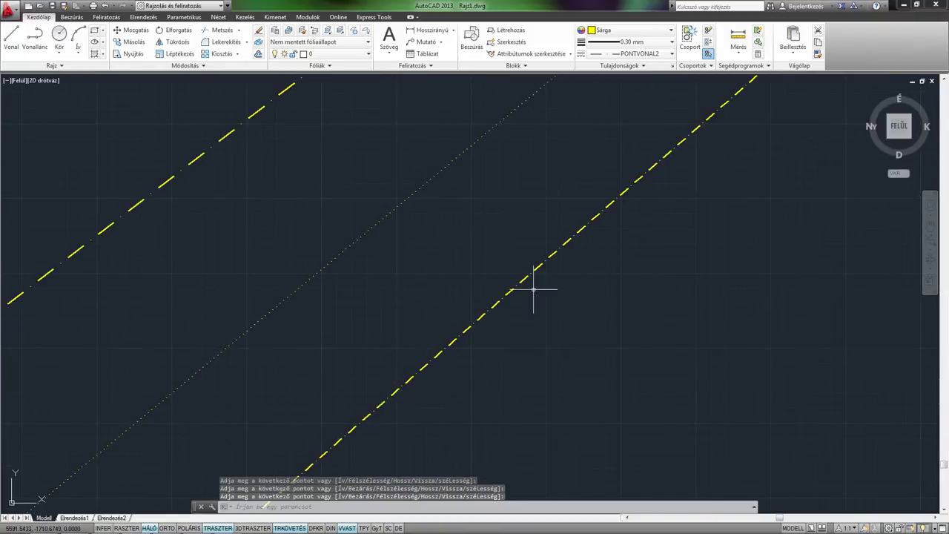
click(630, 54)
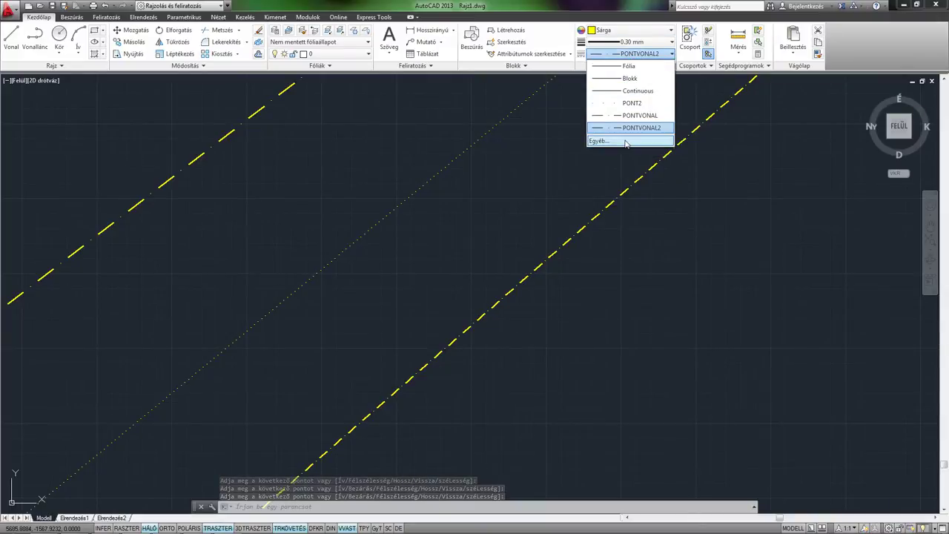
Load the PONTVONALX2 linetype and make it current.
click(598, 141)
click(534, 153)
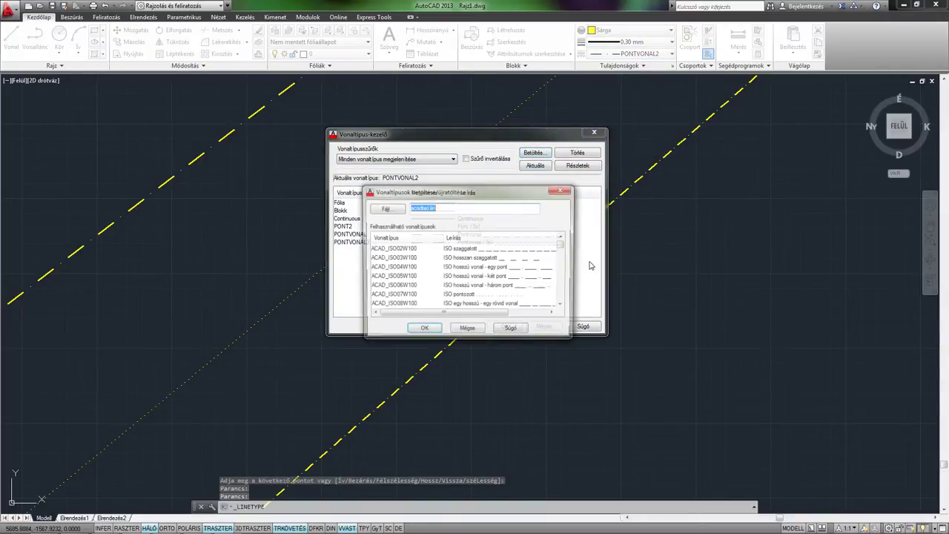
mouse_move(563, 252)
mouse_down()
mouse_move(565, 307)
mouse_move(567, 298)
mouse_up()
click(387, 269)
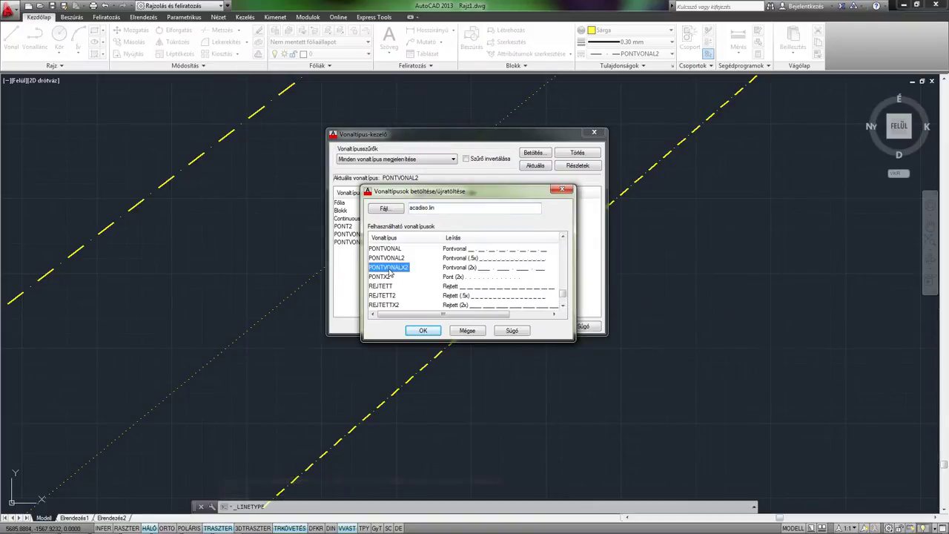
click(423, 330)
click(369, 253)
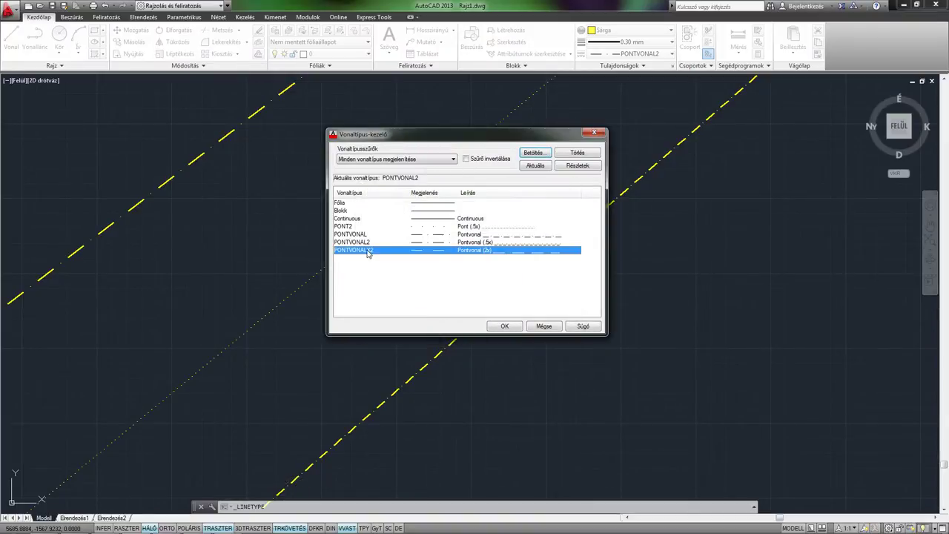
click(535, 166)
click(504, 326)
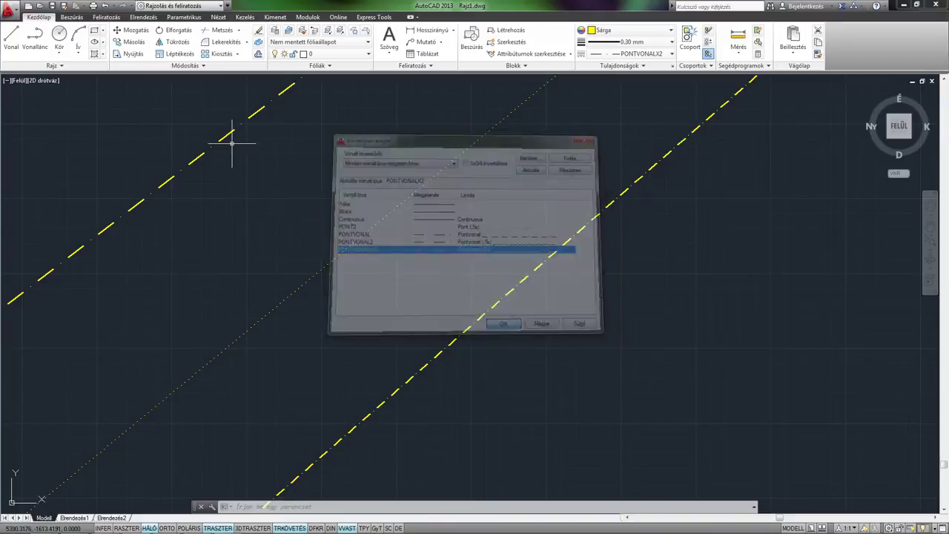
Draw a fourth three-point chevron polyline in PONTVONALX2 beneath the others, then zoom out.
scroll(163, 116, down, 5)
click(28, 47)
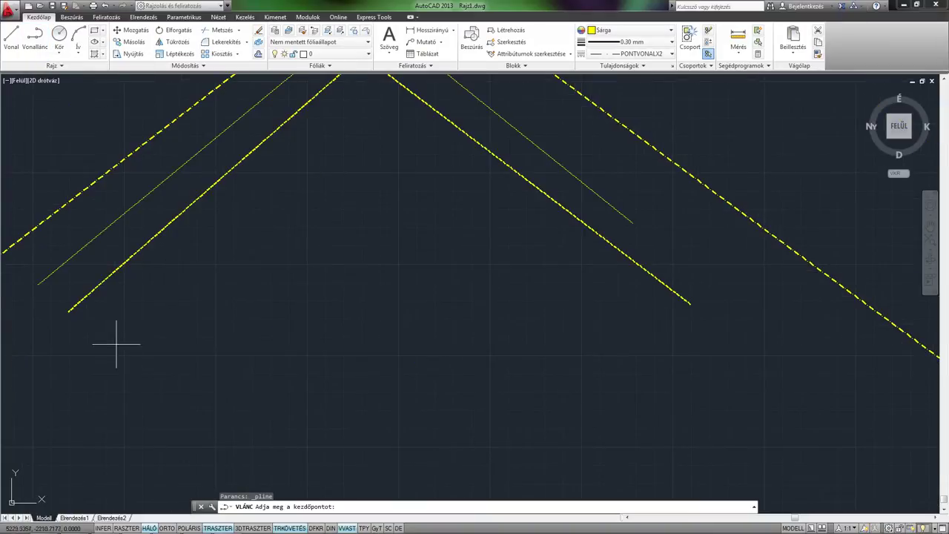
click(96, 354)
click(361, 102)
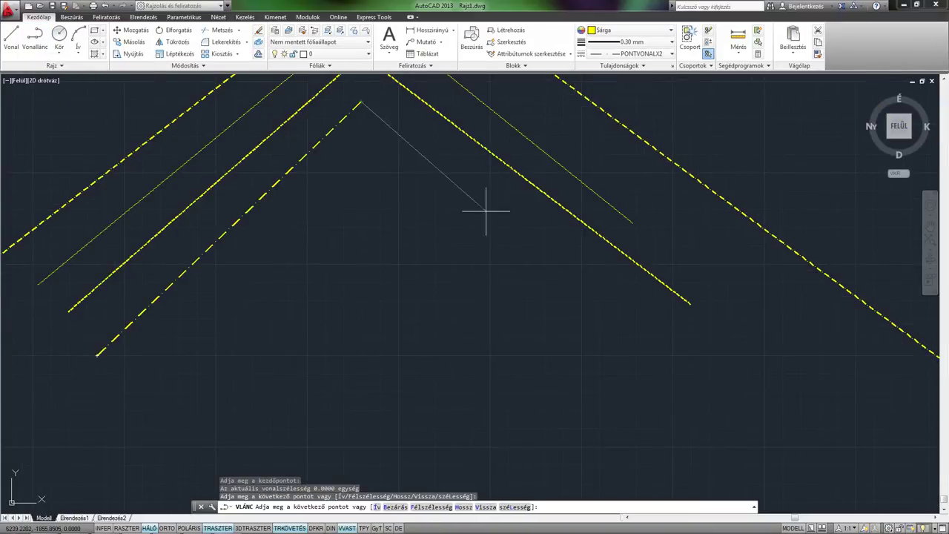
middle_drag(489, 222, 493, 264)
click(697, 386)
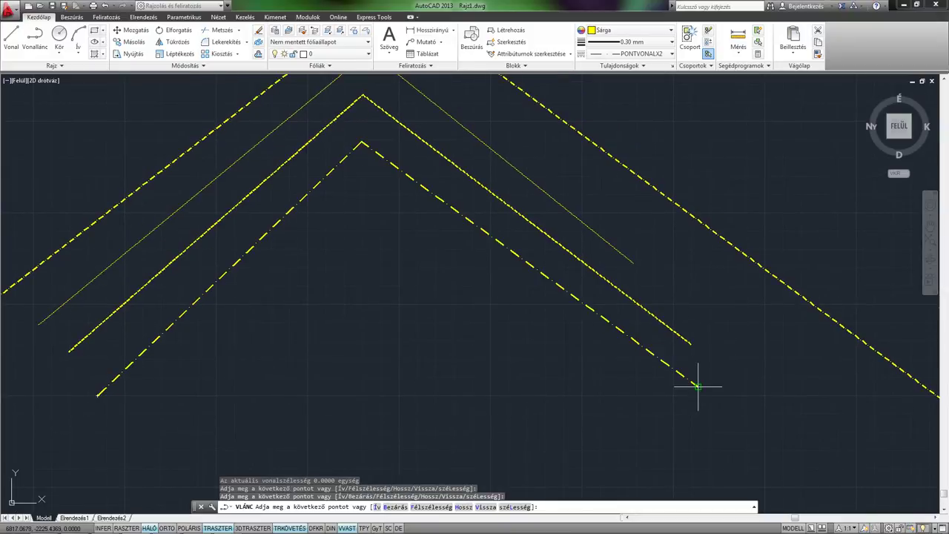
key(Return)
middle_drag(416, 223, 411, 315)
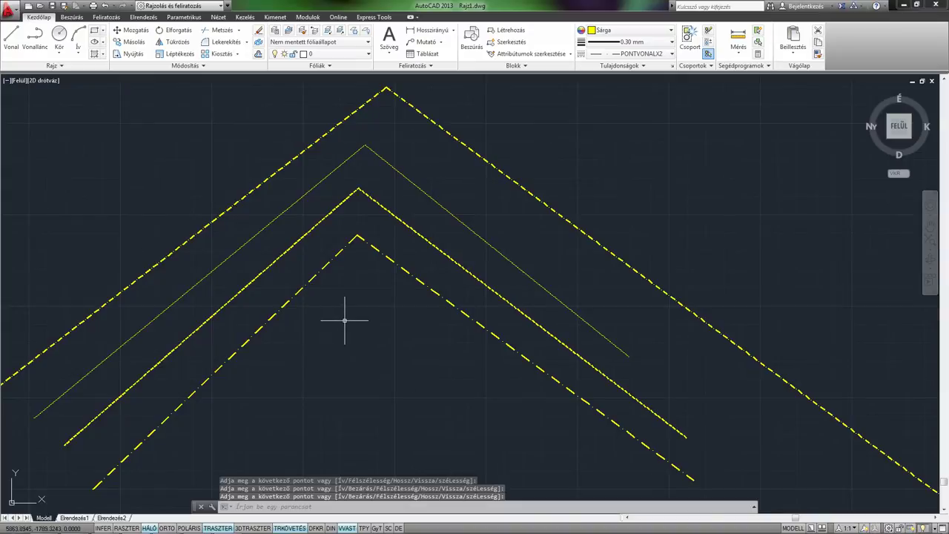
scroll(345, 322, down, 5)
scroll(368, 303, up, 3)
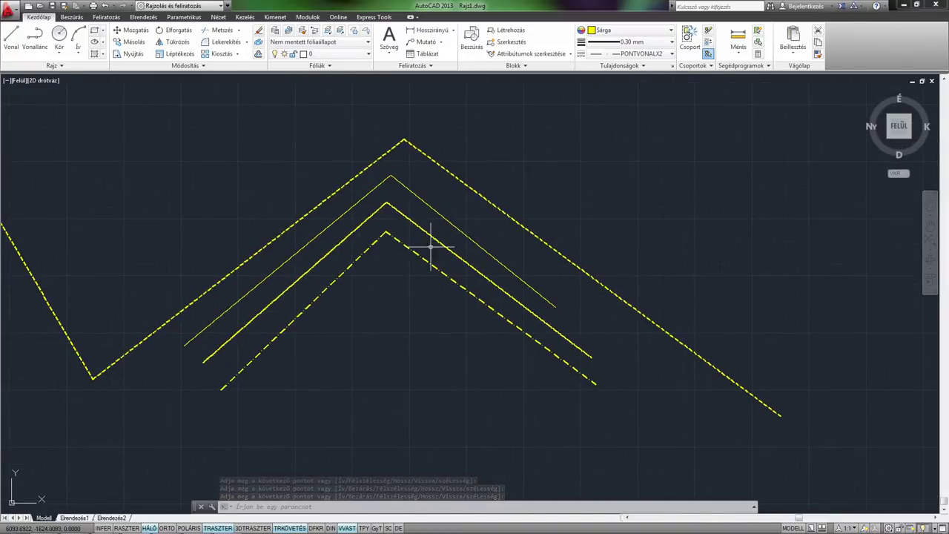
scroll(430, 249, down, 1)
scroll(470, 250, up, 1)
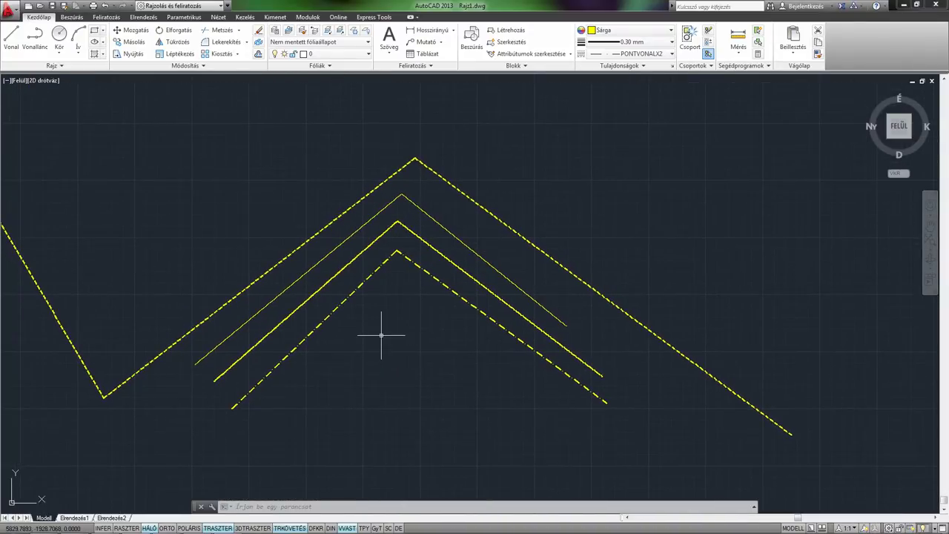
scroll(379, 331, down, 2)
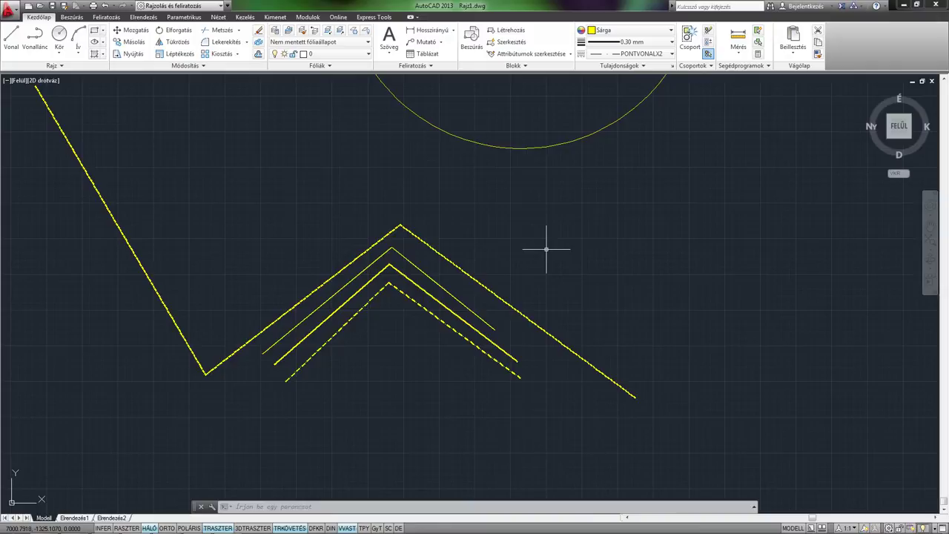
In the Linetype Manager, change the global linetype scale factor from 1.0000 to 2.
click(641, 65)
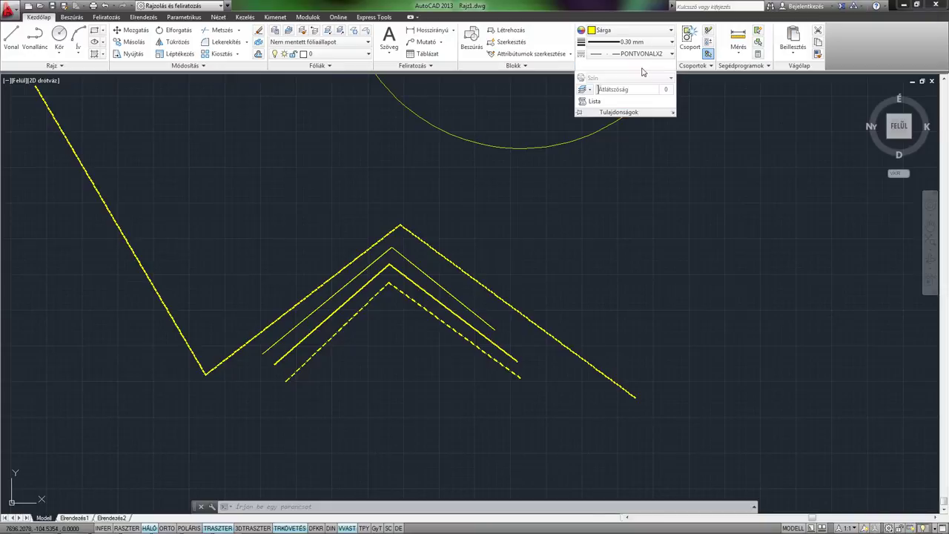
click(660, 215)
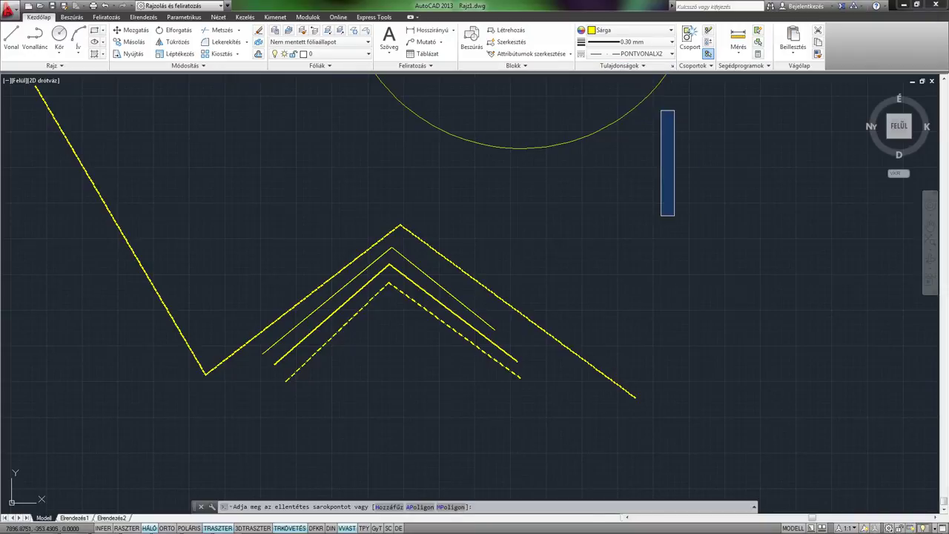
click(661, 54)
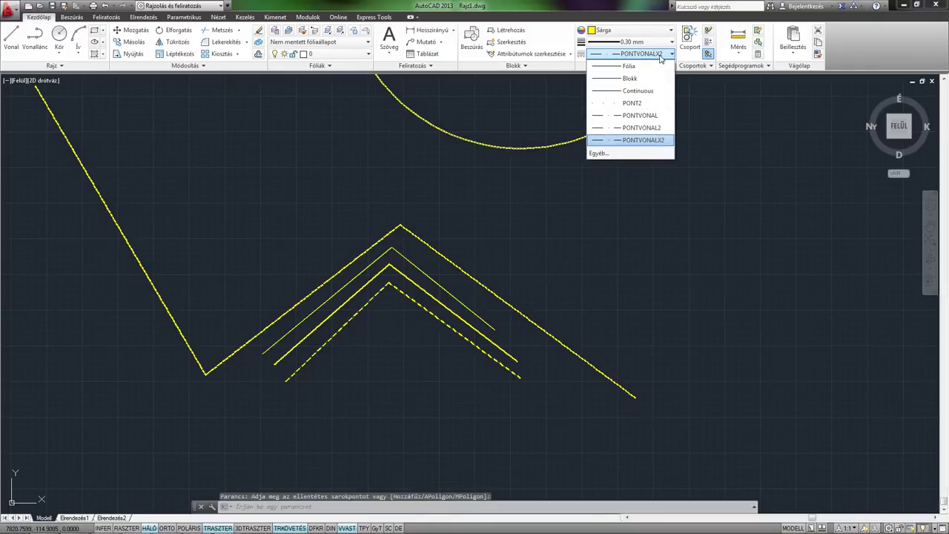
click(619, 154)
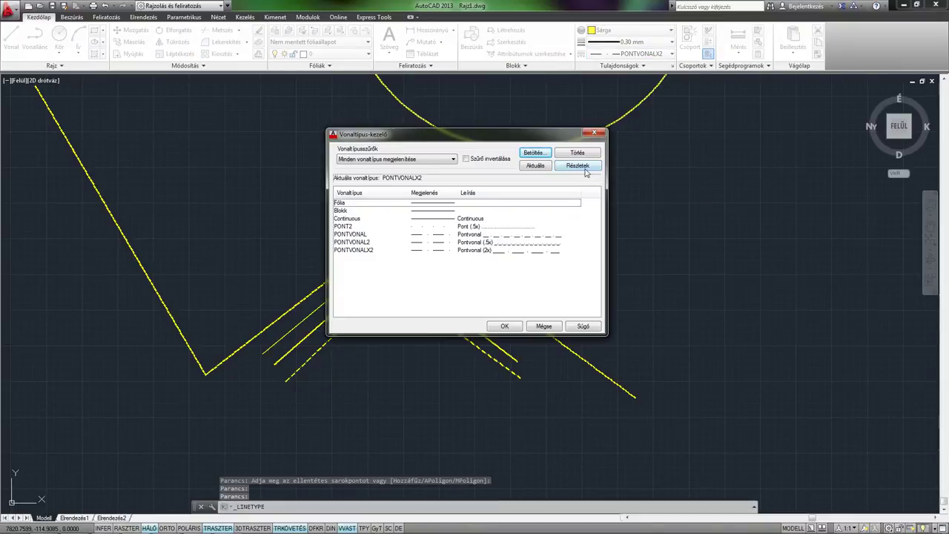
click(586, 169)
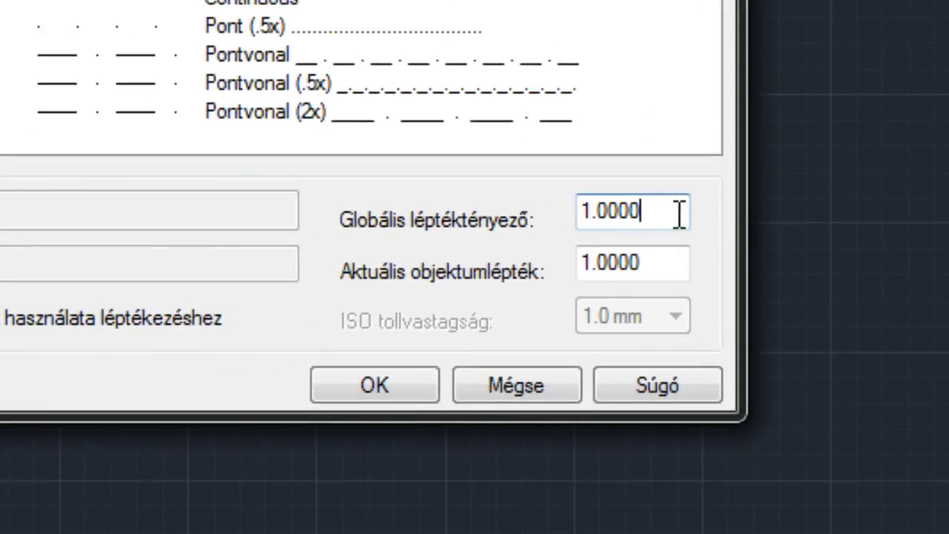
click(656, 263)
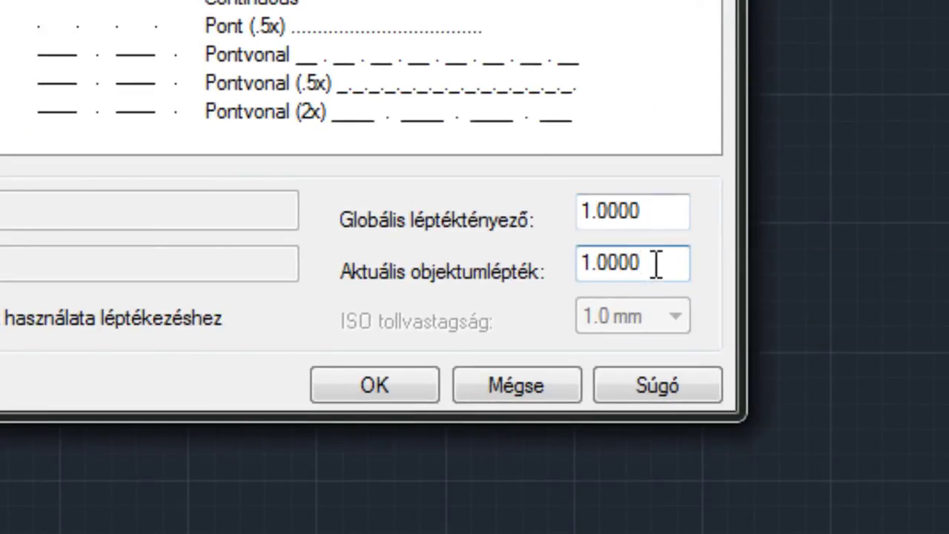
click(647, 200)
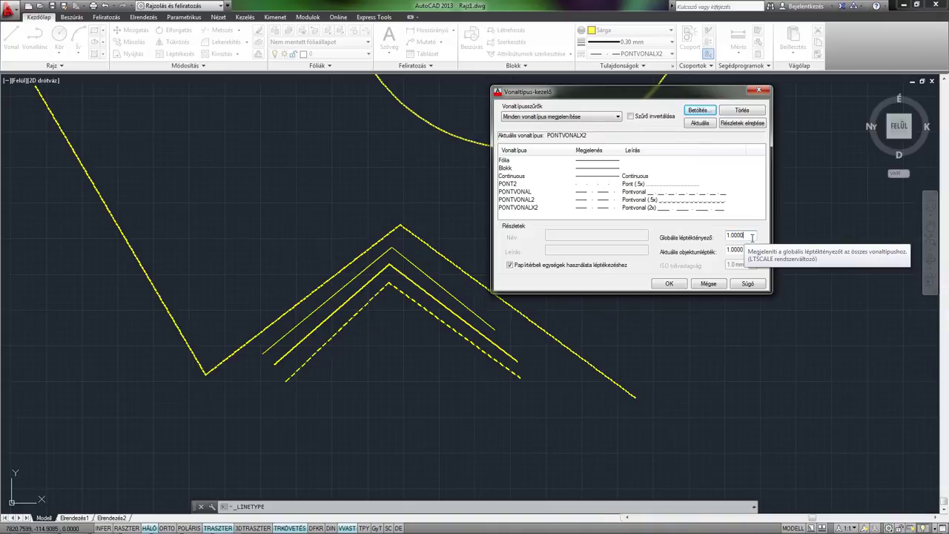
drag(753, 237, 725, 239)
text(2)
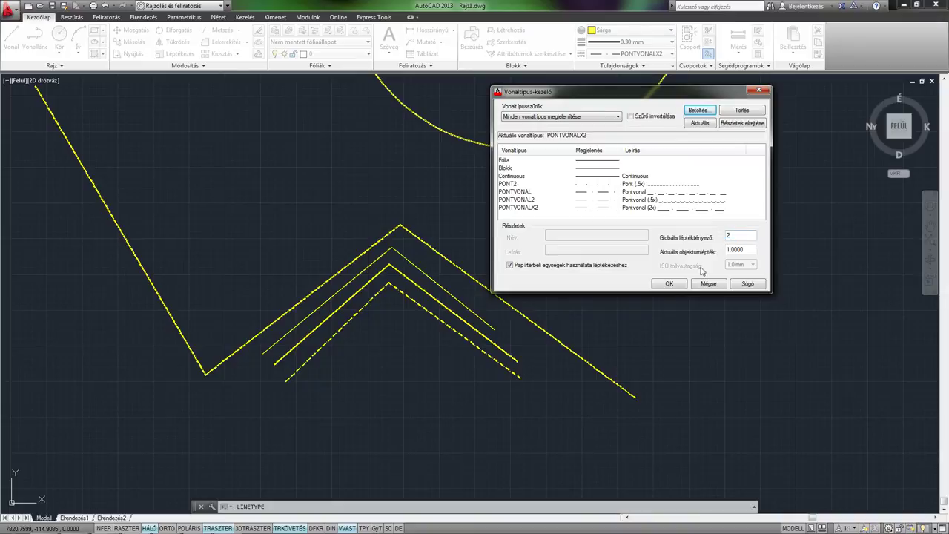
click(669, 283)
scroll(372, 329, up, 3)
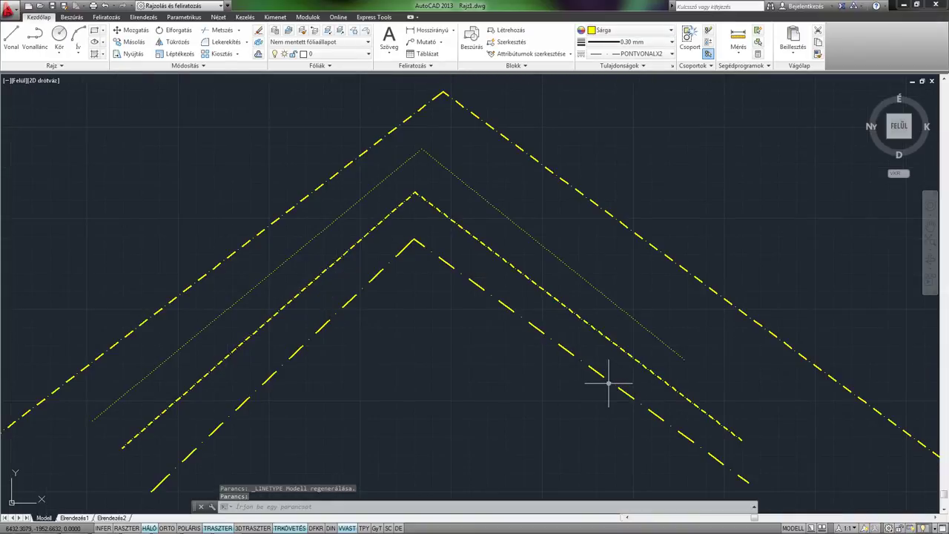
scroll(581, 372, down, 3)
Set the current object linetype scale to 4 in the Linetype Manager.
middle_drag(702, 303, 644, 259)
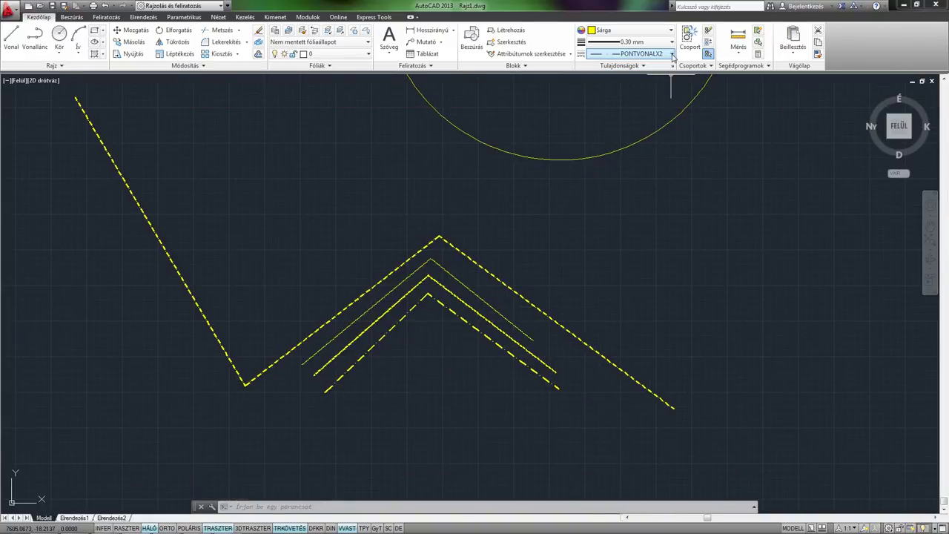
click(644, 53)
click(635, 152)
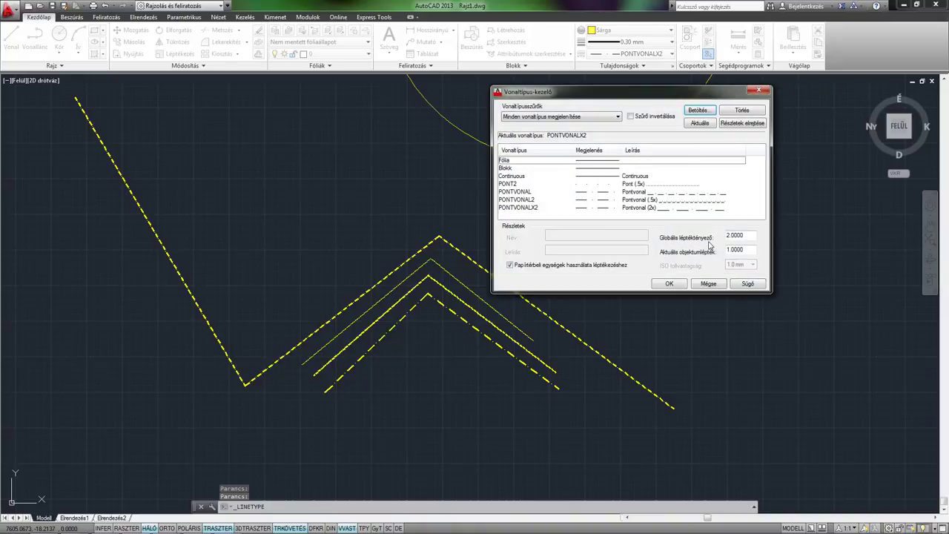
double_click(749, 249)
text(4)
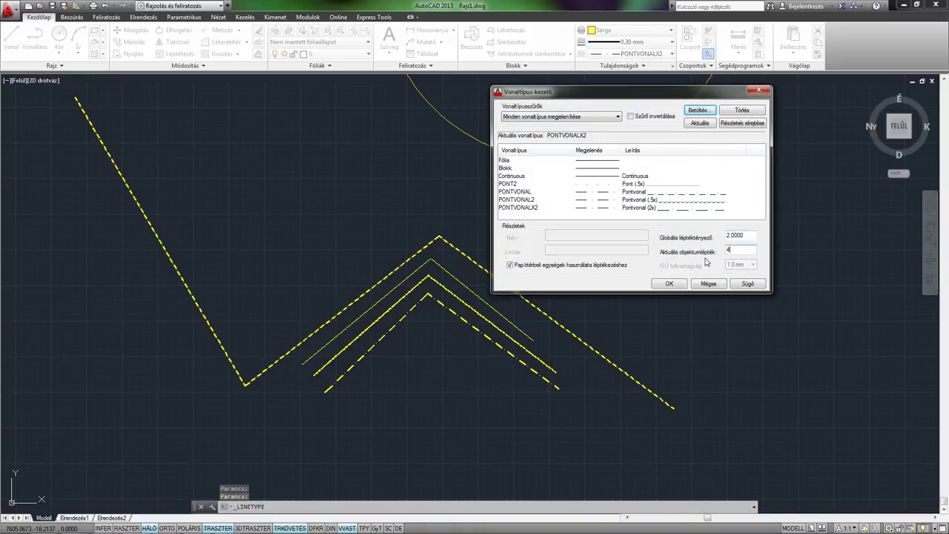
click(669, 283)
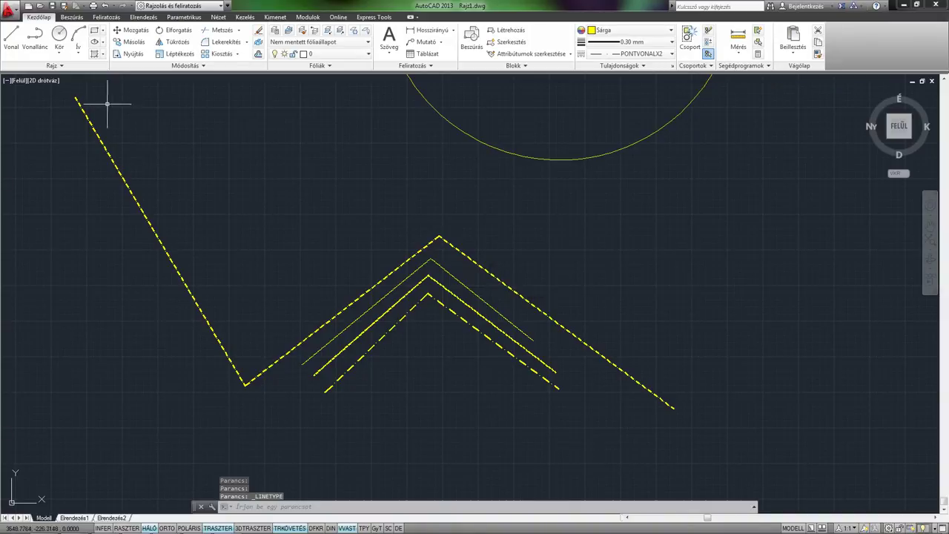
Draw a wide four-vertex zigzag polyline from the upper left down to the right.
click(34, 43)
click(141, 134)
click(265, 318)
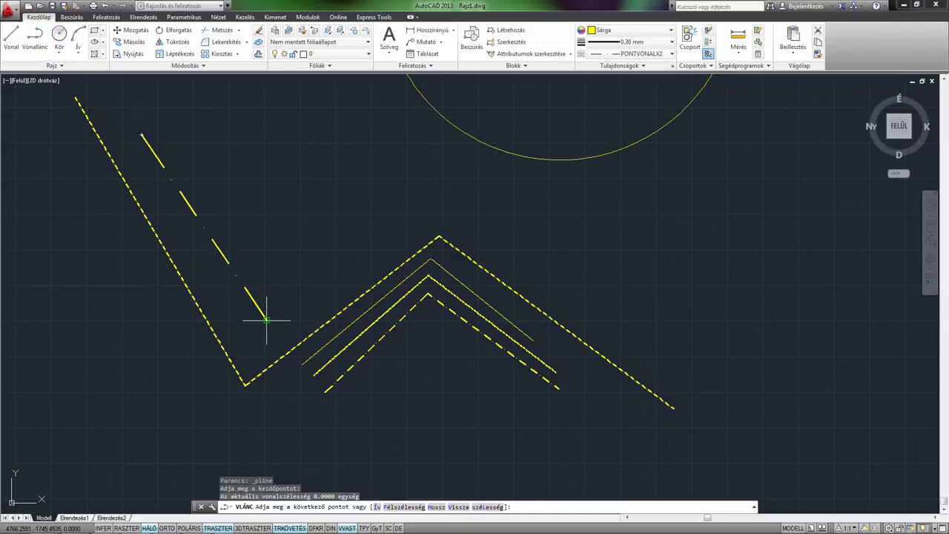
click(467, 175)
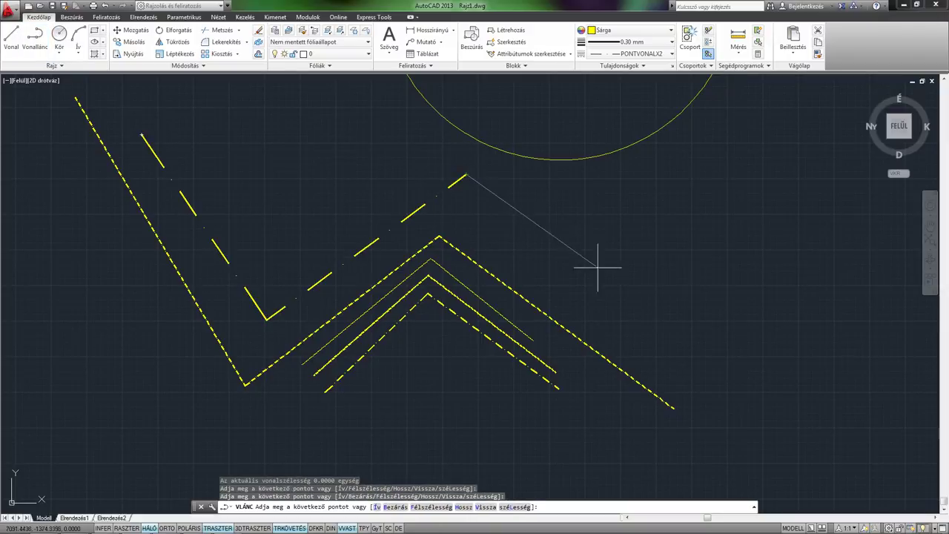
click(702, 334)
key(Return)
Draw a second polyline forming an open tilted box on the right.
middle_drag(670, 253, 479, 279)
key(Return)
click(441, 255)
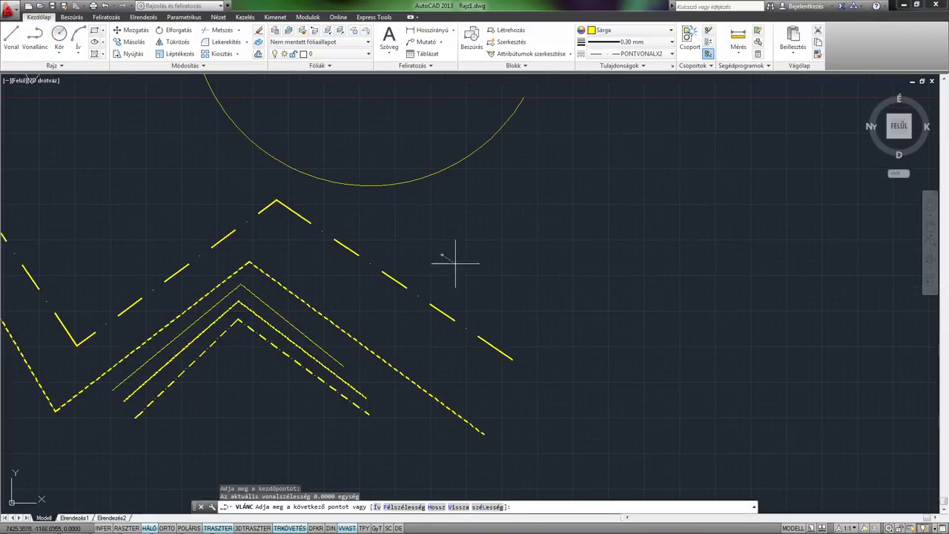
click(597, 270)
click(647, 152)
click(779, 191)
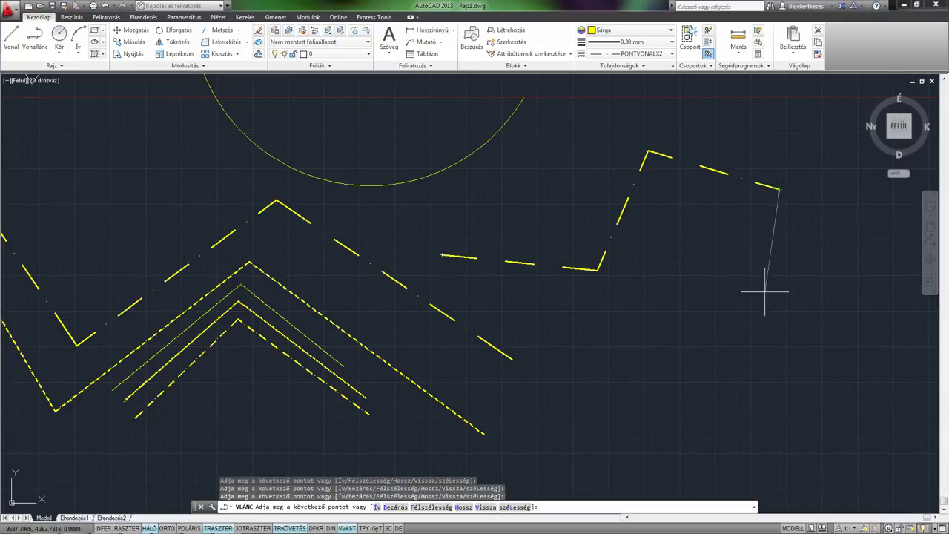
click(745, 395)
click(636, 383)
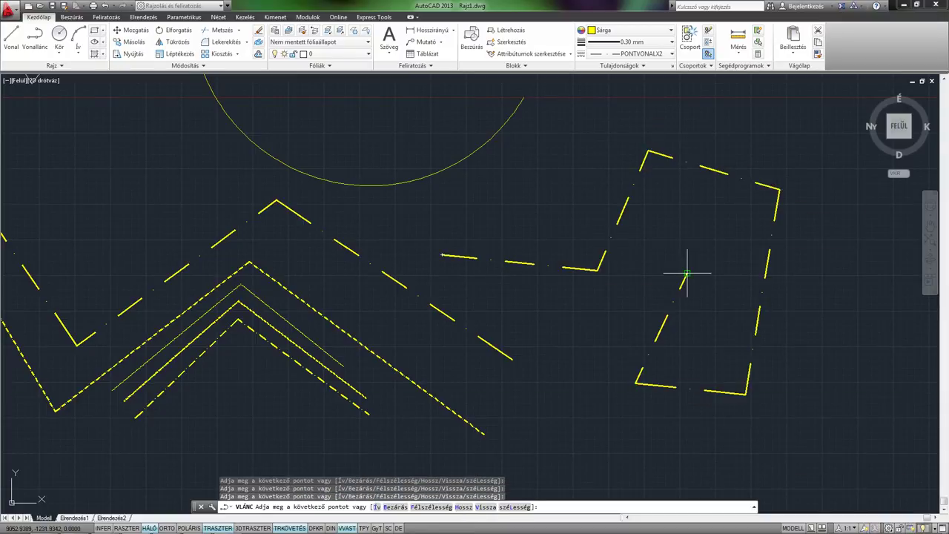
click(686, 273)
key(Return)
middle_drag(528, 304, 558, 266)
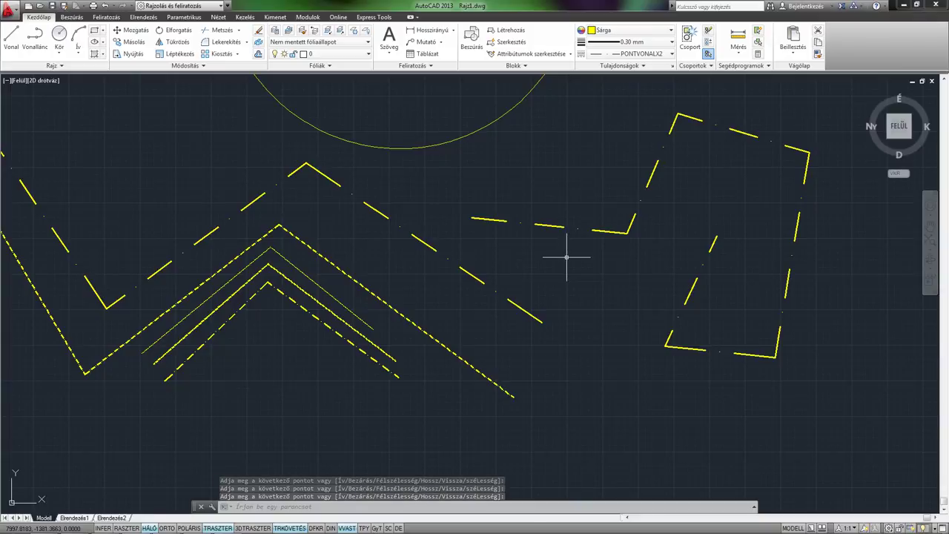
middle_drag(558, 263, 573, 284)
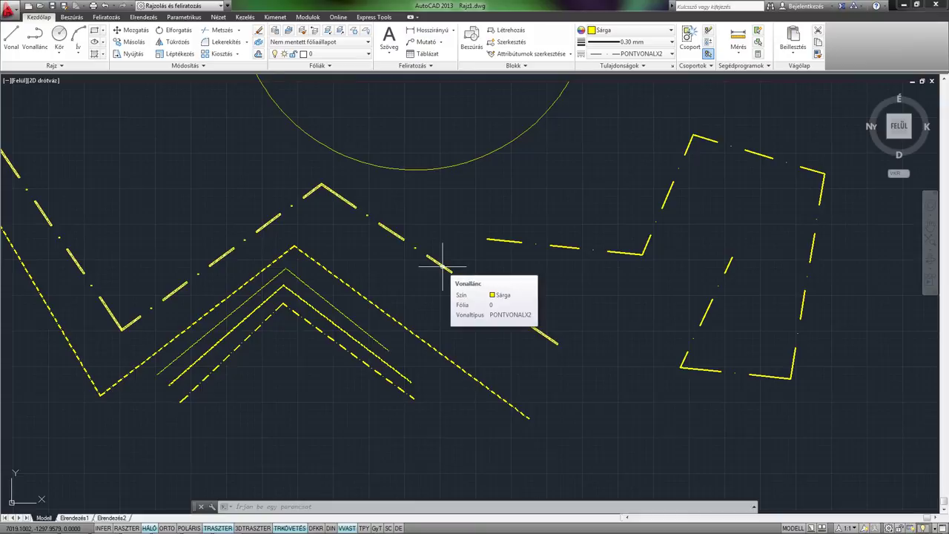
Set the selected zigzag polyline's linetype scale to 2 in the Properties palette.
click(443, 266)
right_click(442, 270)
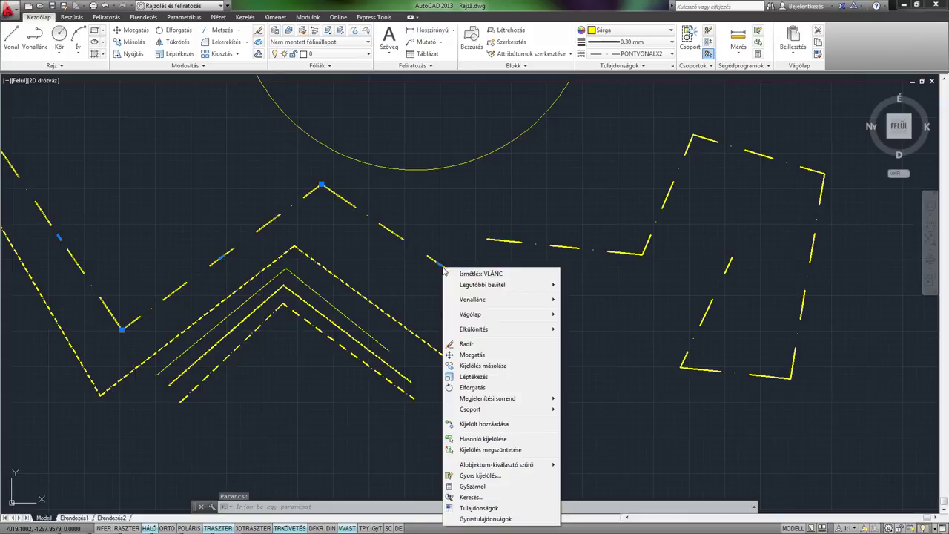
click(506, 508)
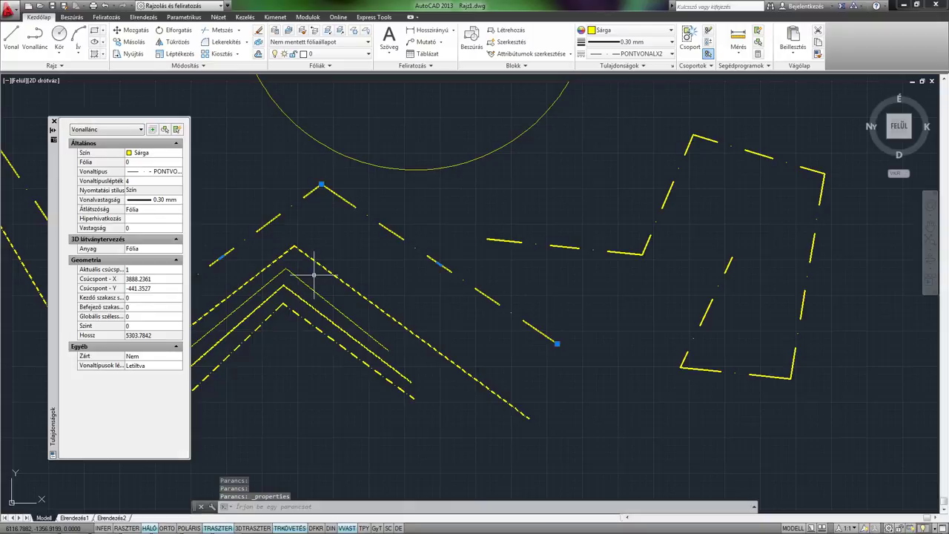
drag(57, 198, 63, 189)
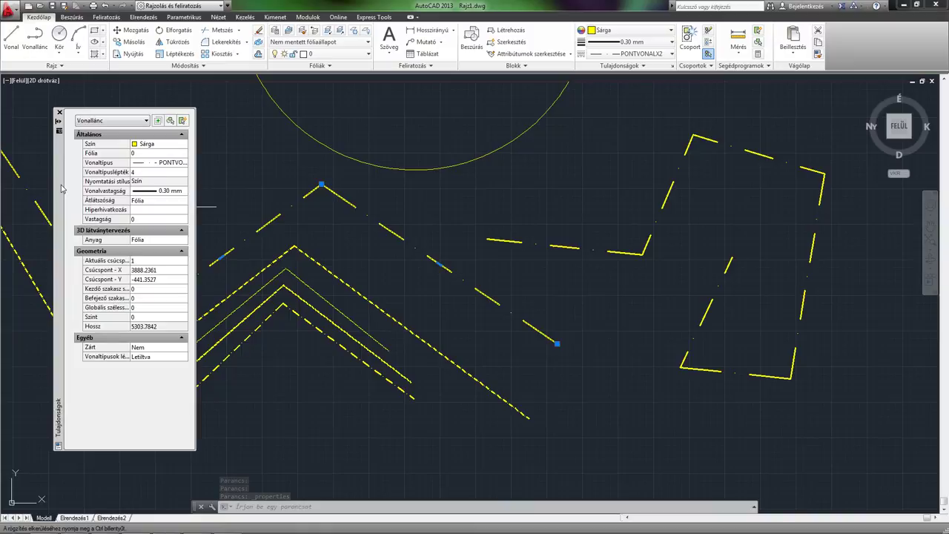
click(136, 172)
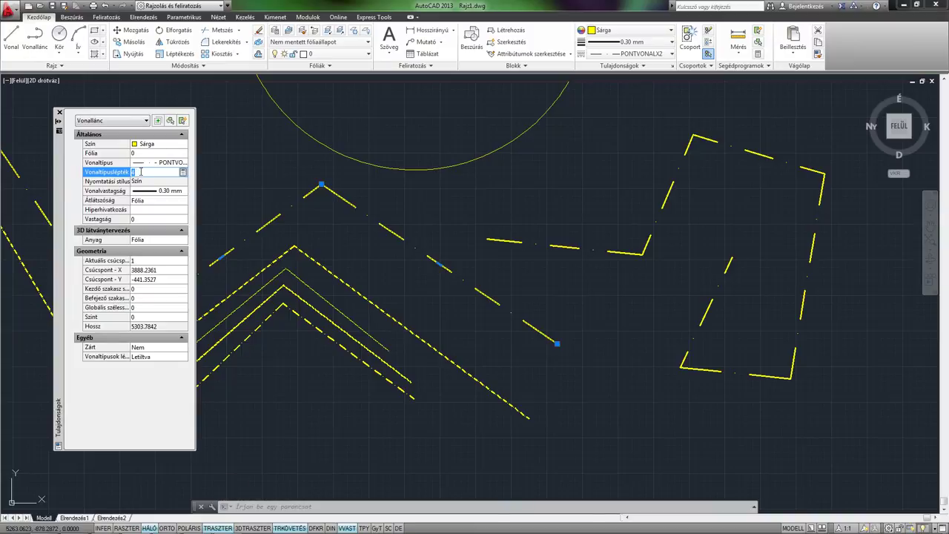
text(2)
key(Return)
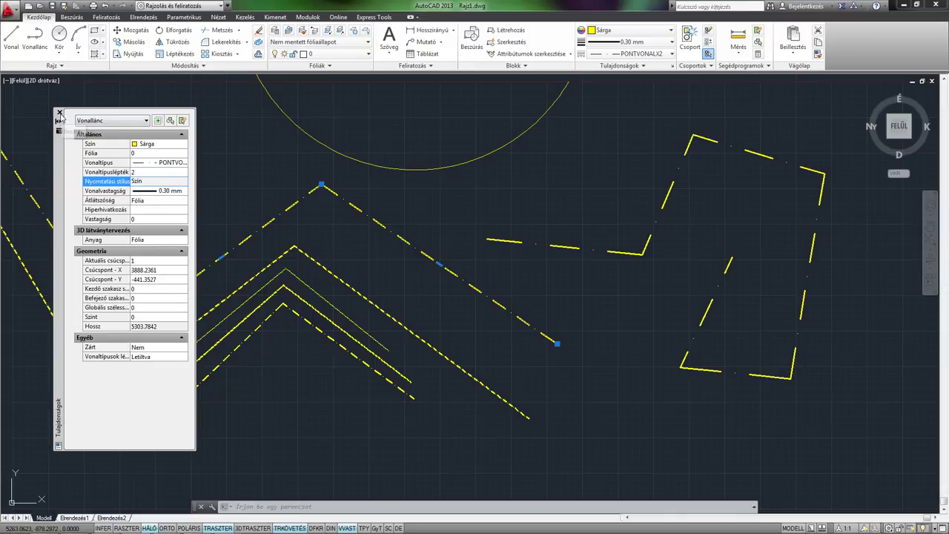
click(60, 112)
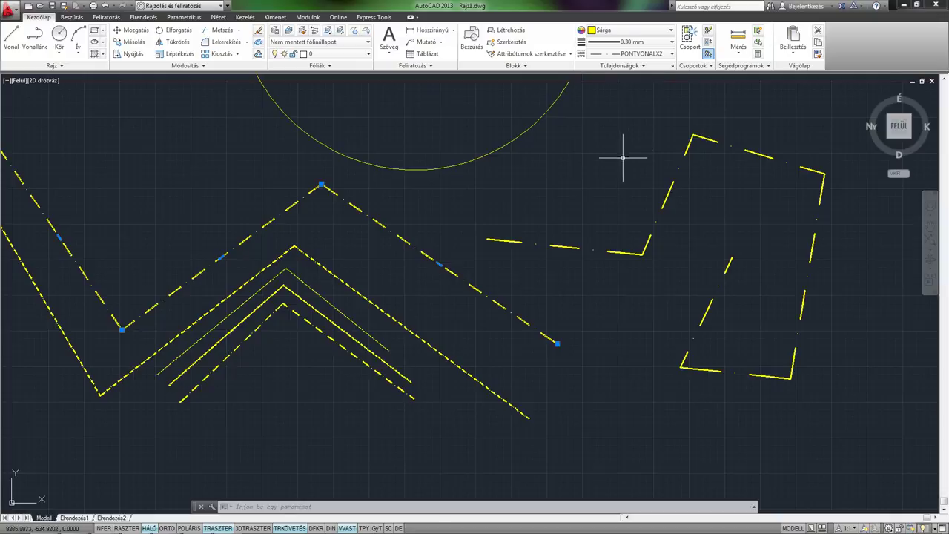
Change the zigzag polyline's colour to cyan (Vkék).
click(645, 32)
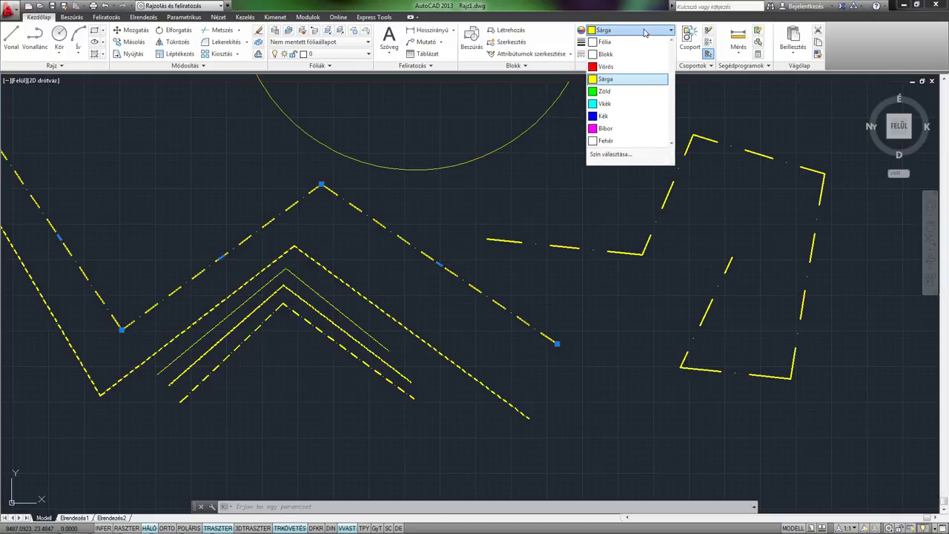
click(630, 66)
click(645, 31)
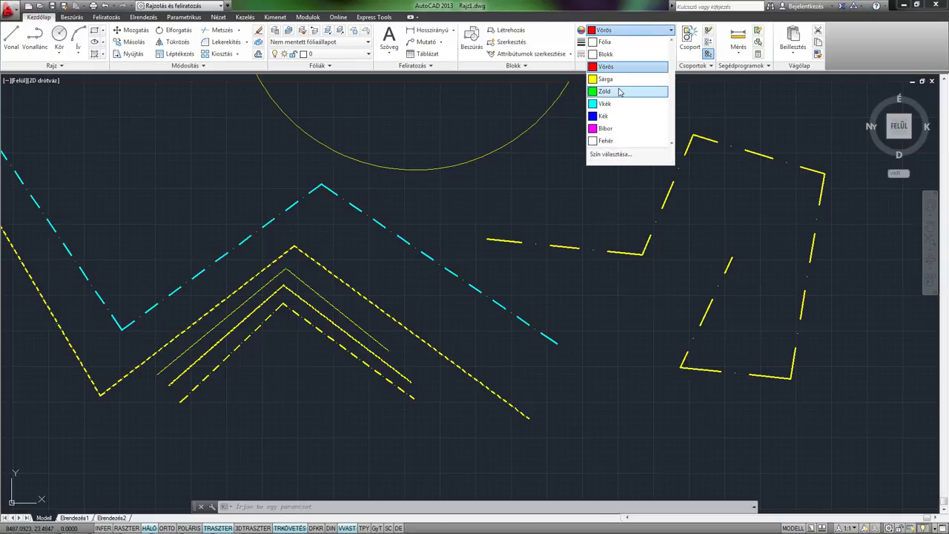
click(620, 91)
click(645, 31)
click(619, 103)
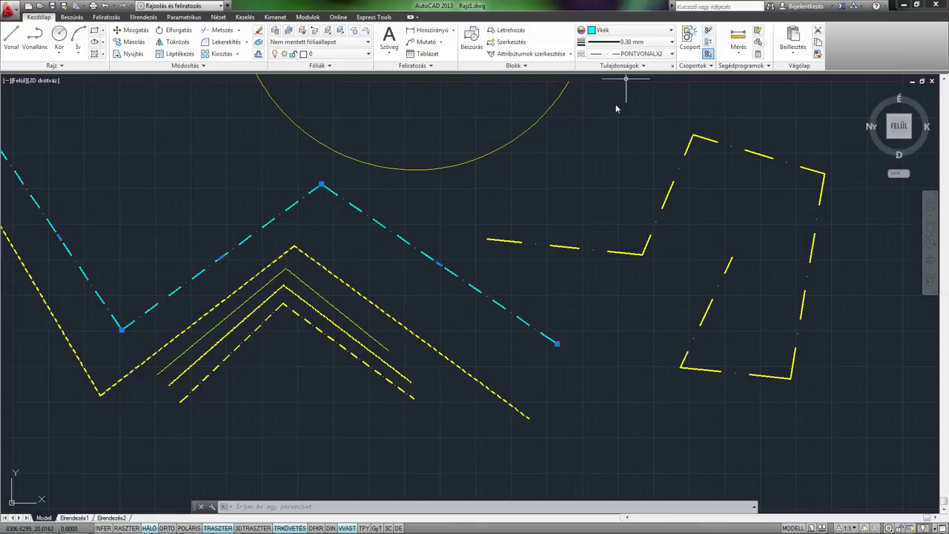
key(Escape)
Give the other yellow polyline and the arc a 0.80 mm lineweight.
click(621, 249)
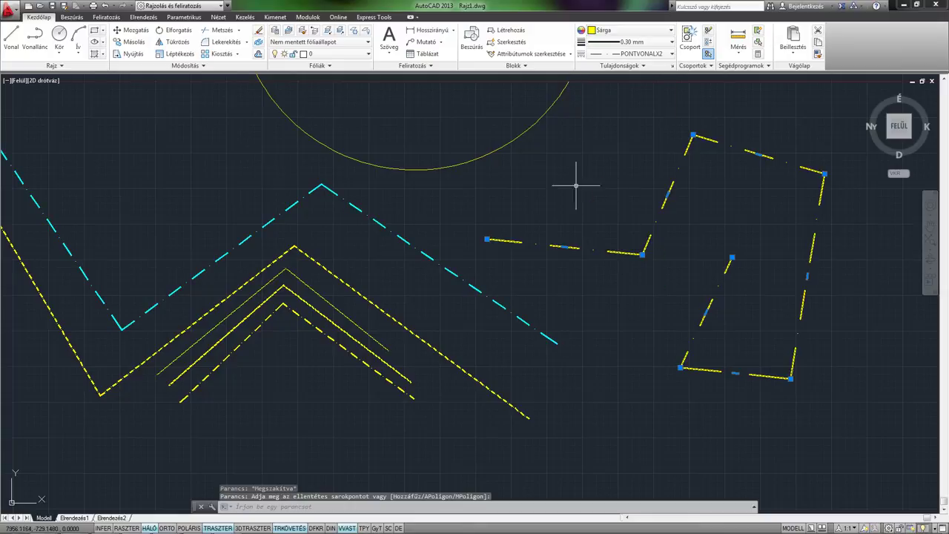
click(491, 141)
click(612, 45)
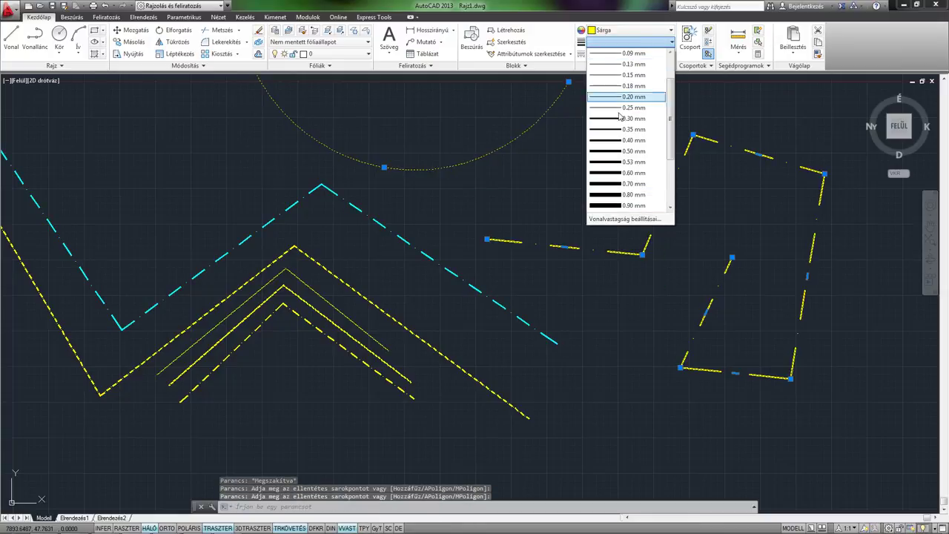
click(631, 143)
key(Escape)
scroll(579, 211, down, 3)
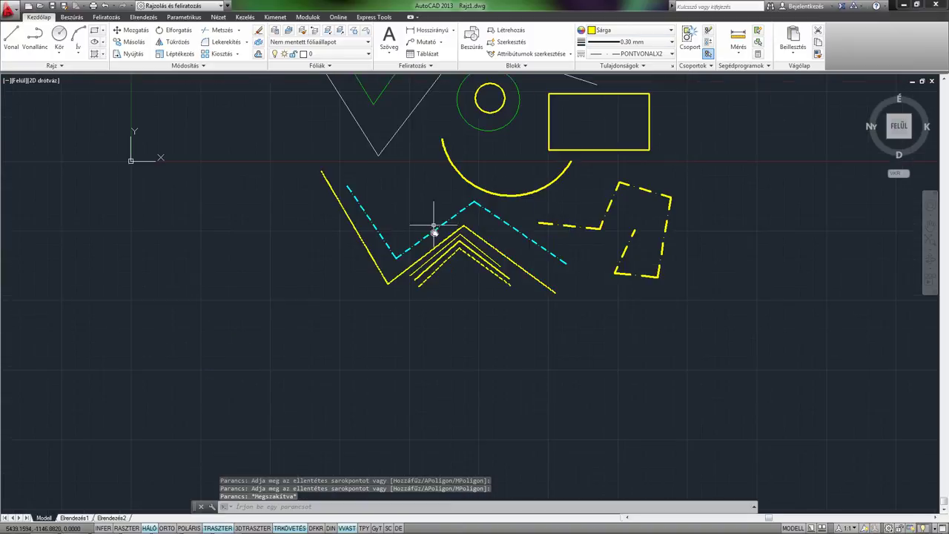
scroll(434, 218, down, 2)
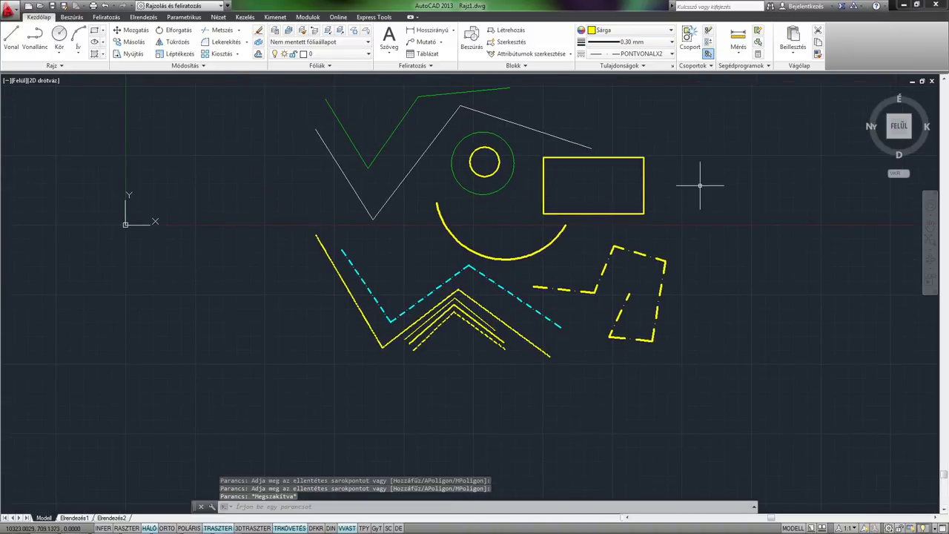